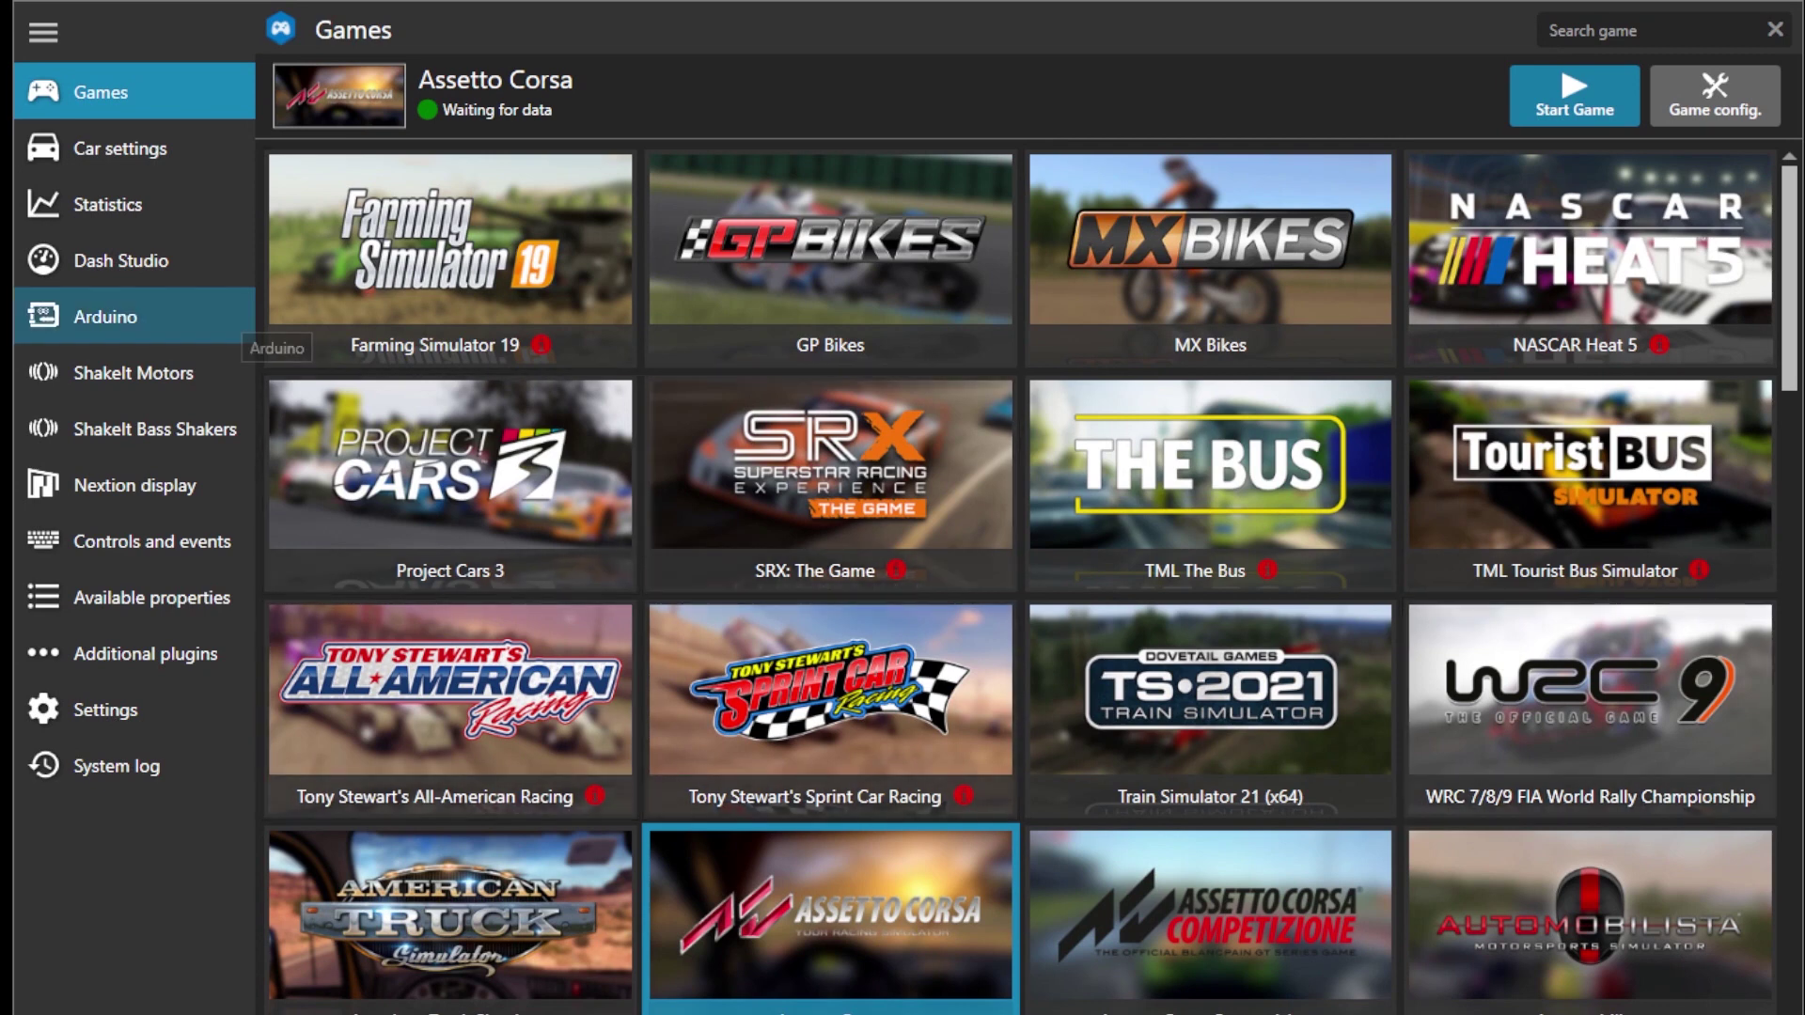
Step: Open the Arduino page's My Hardware tab to reach the sketch setup tool
click(106, 316)
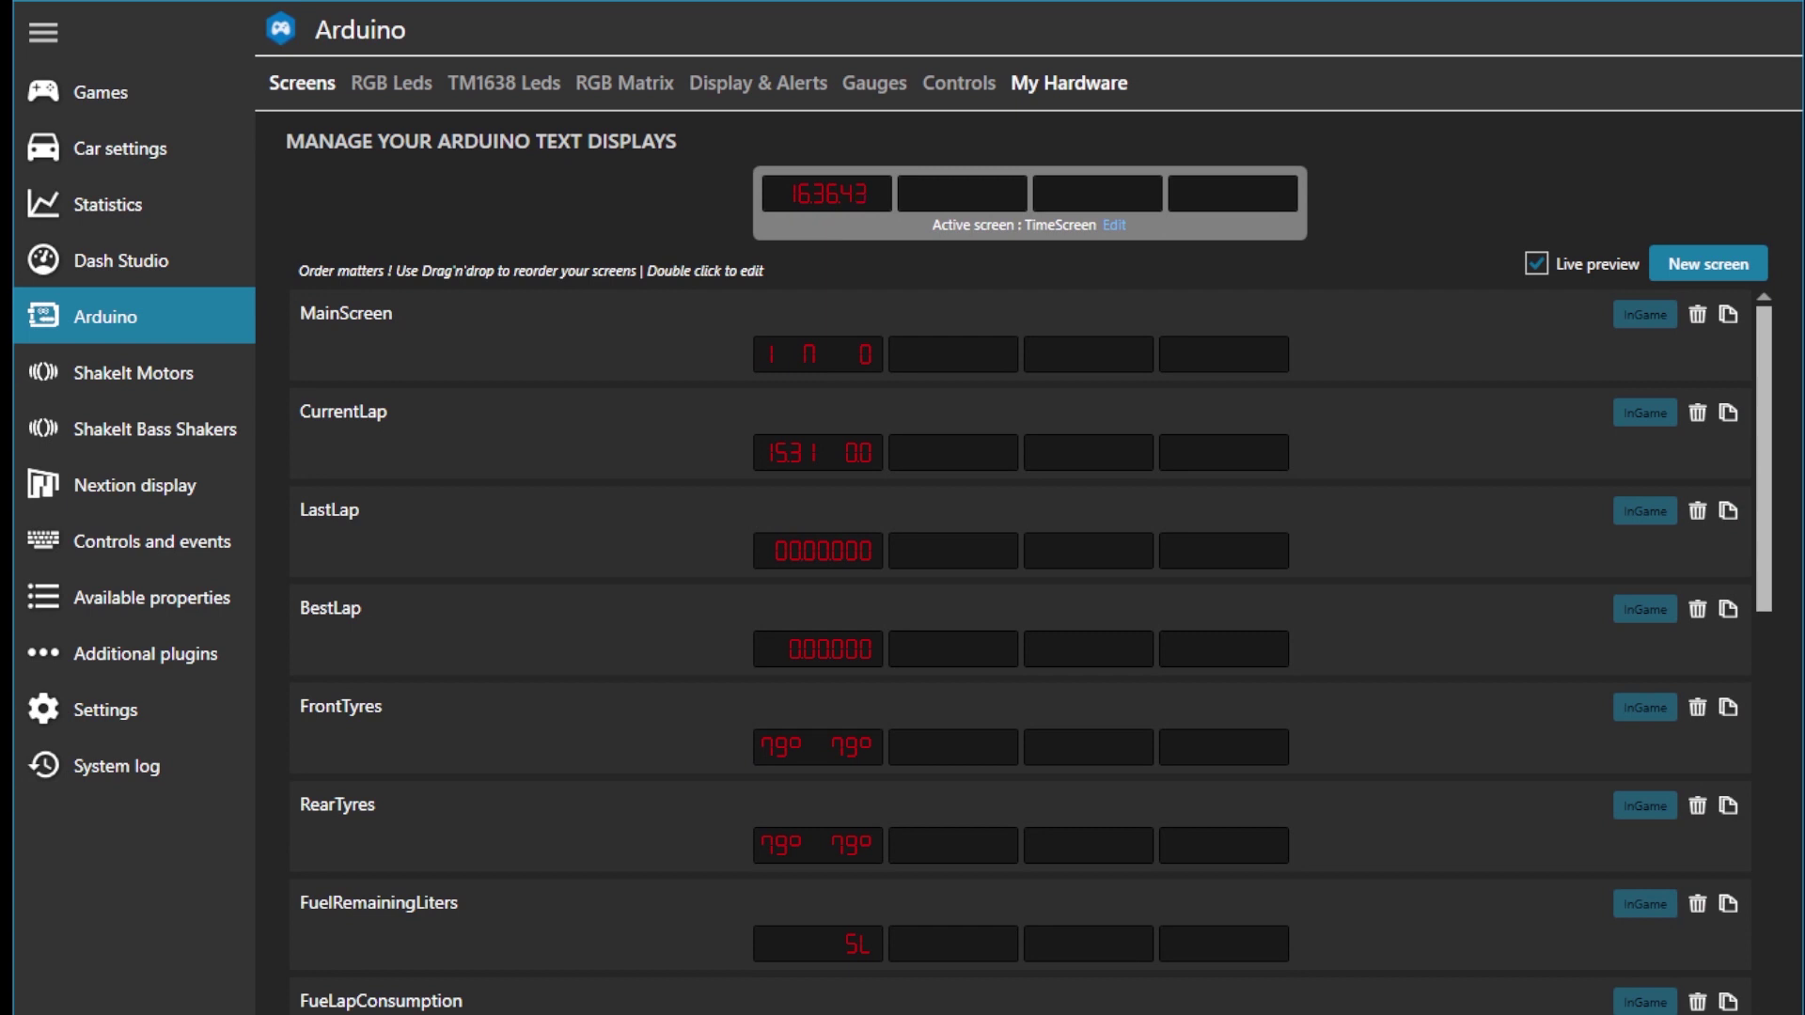
click(1068, 82)
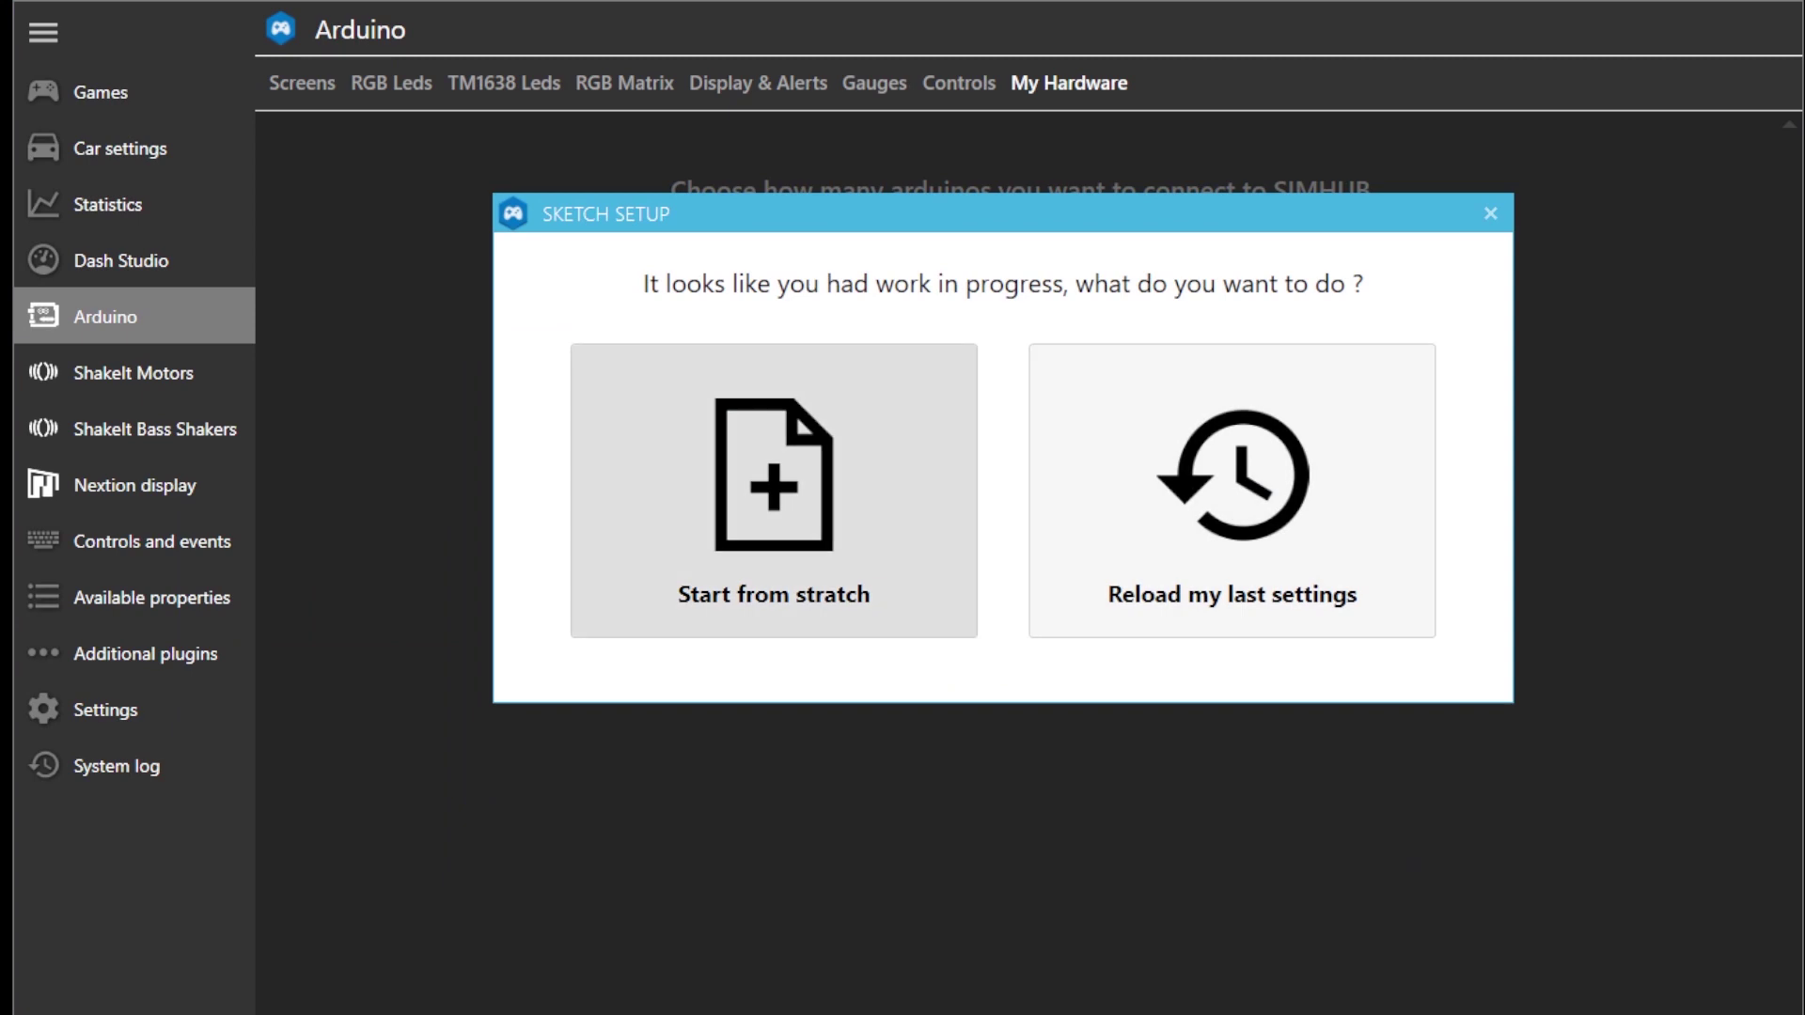
Step: Start a new sketch from scratch and set the board to Arduino UNO
click(775, 483)
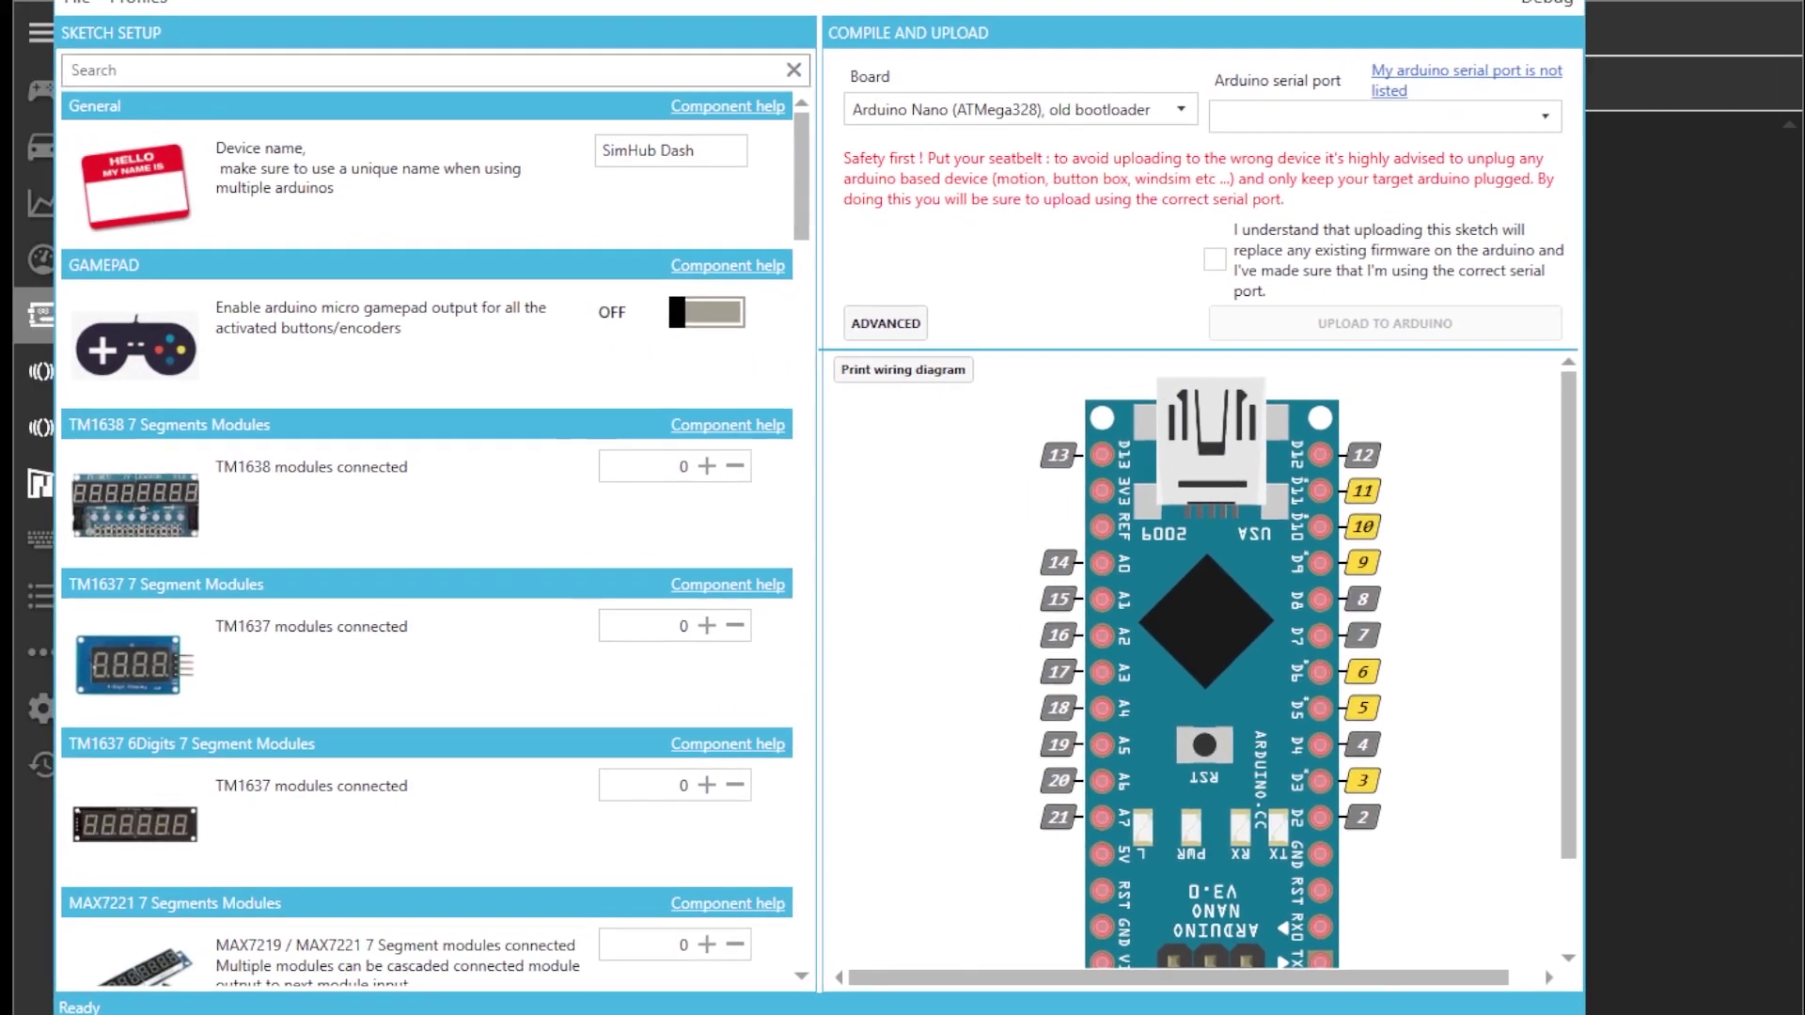
drag(802, 170, 801, 723)
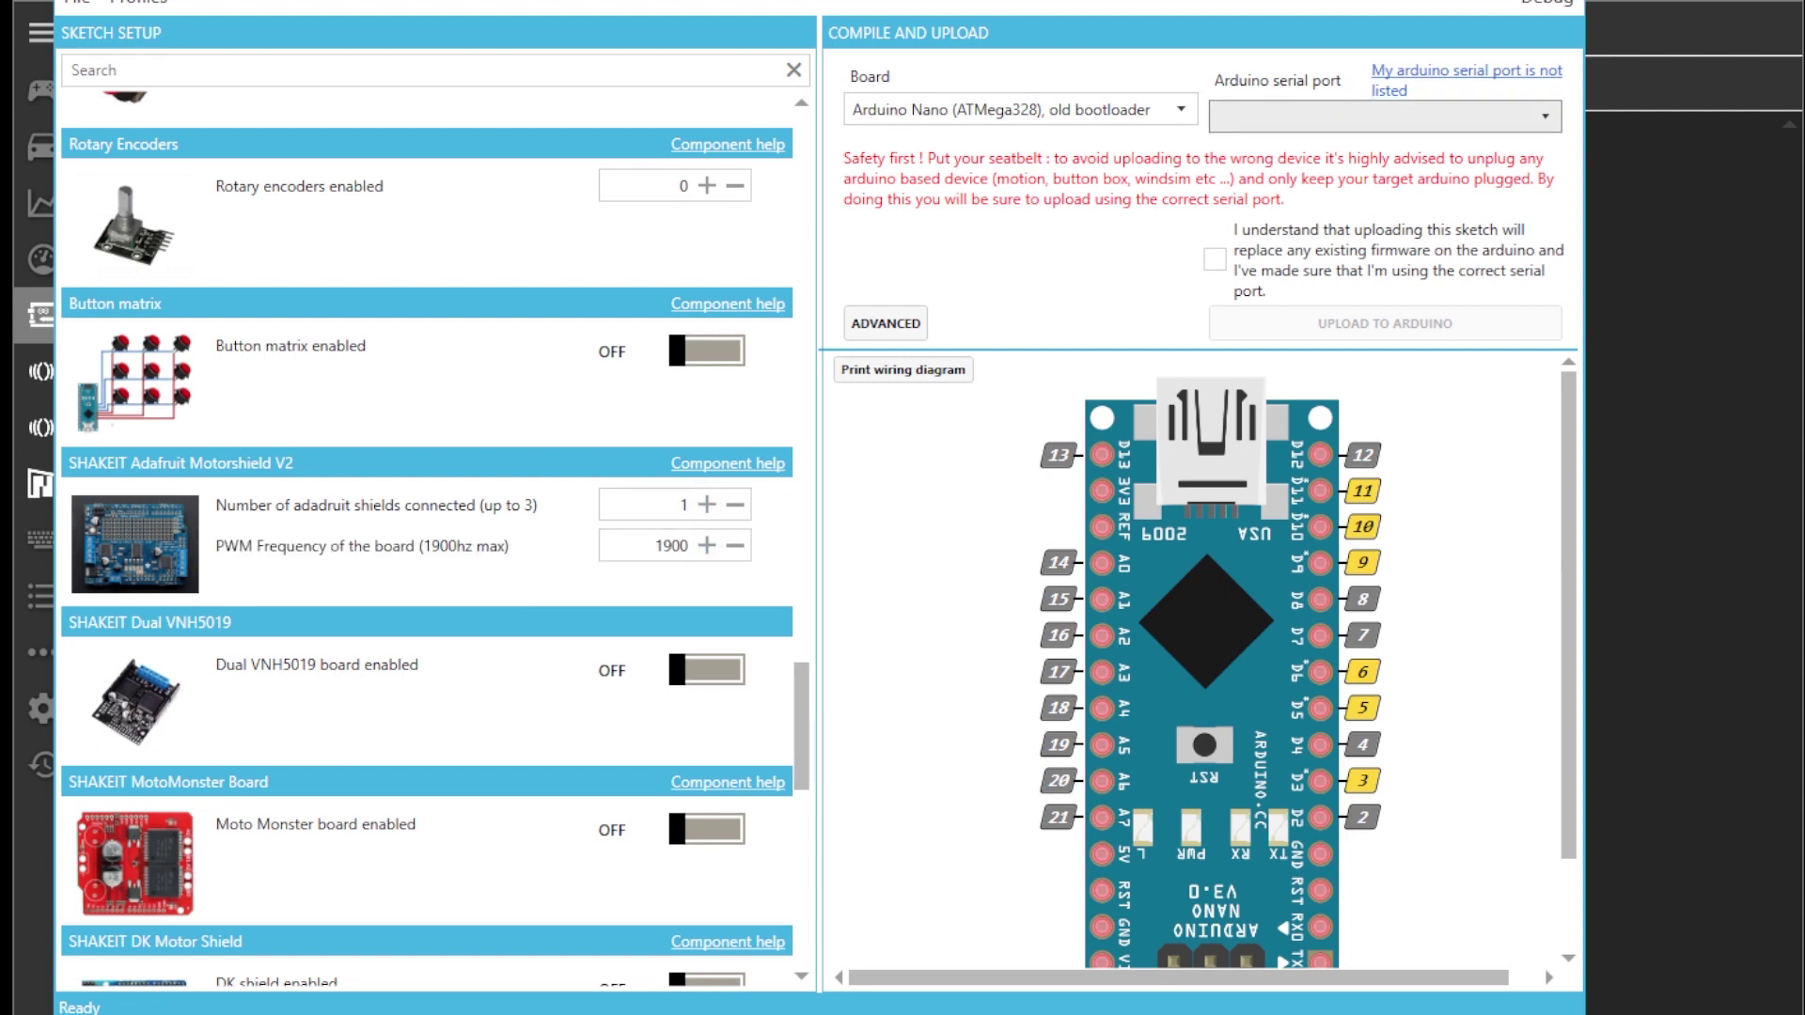
click(1020, 109)
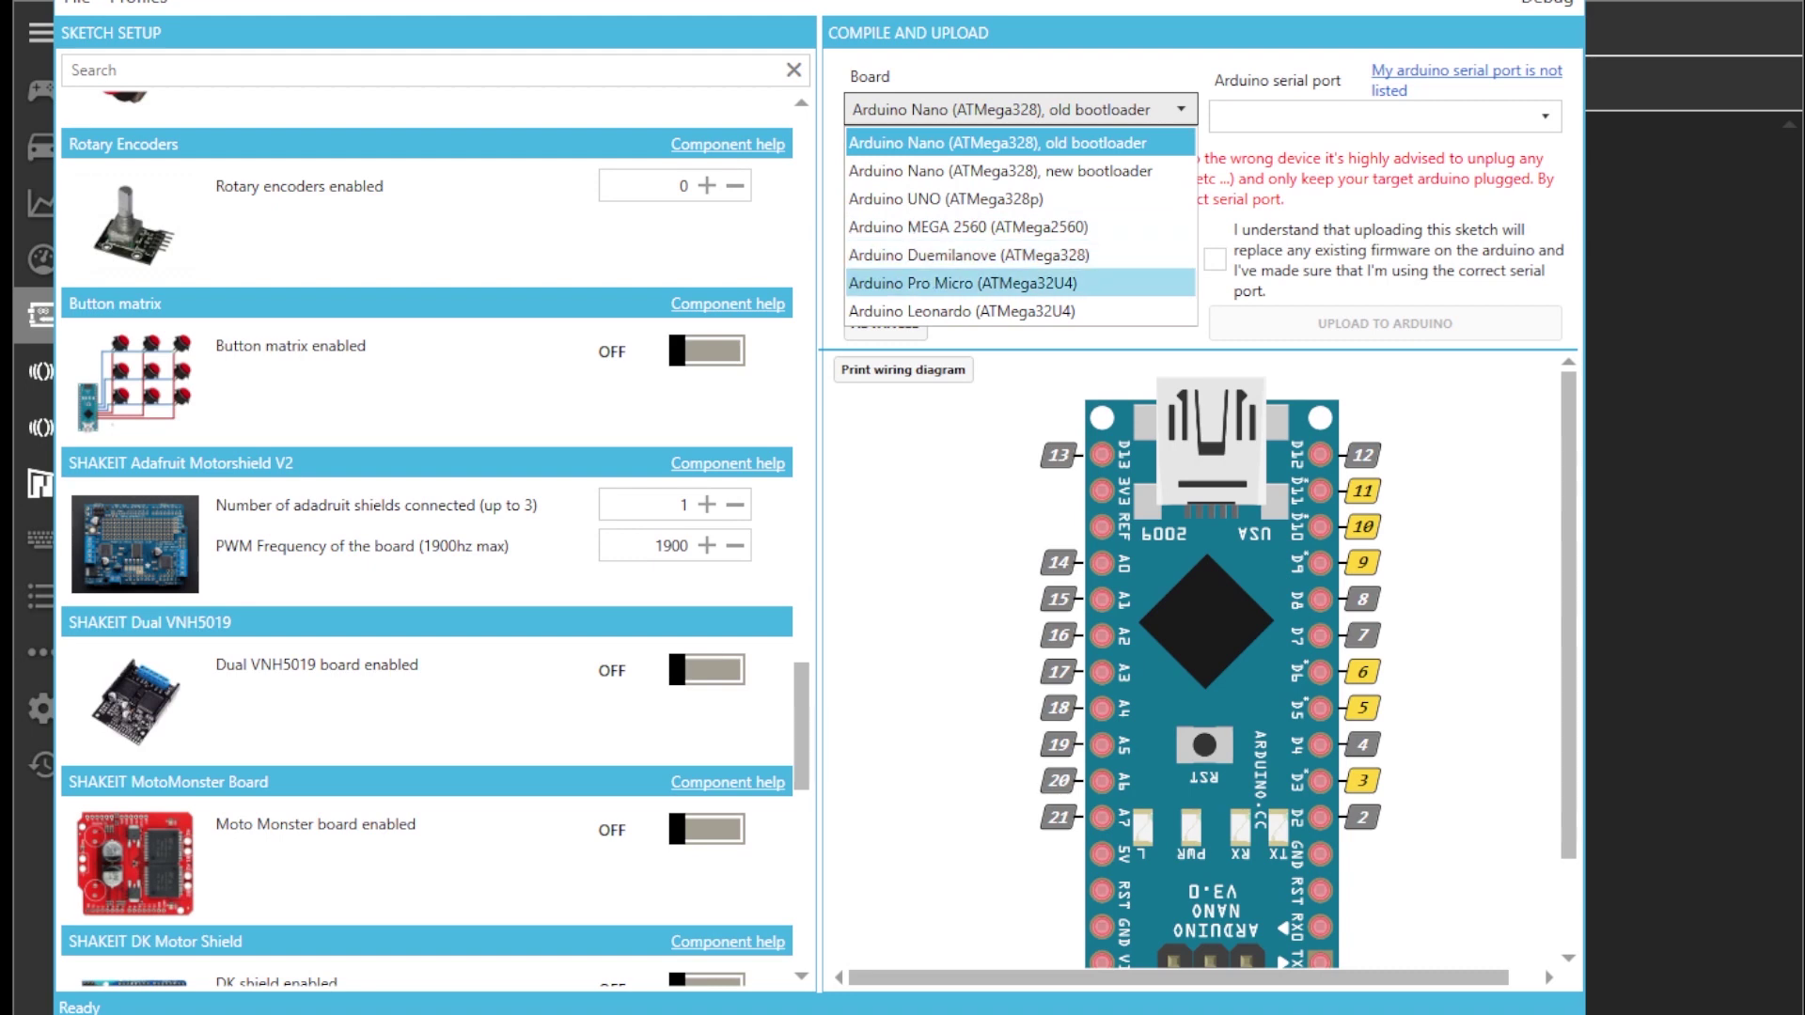
click(960, 200)
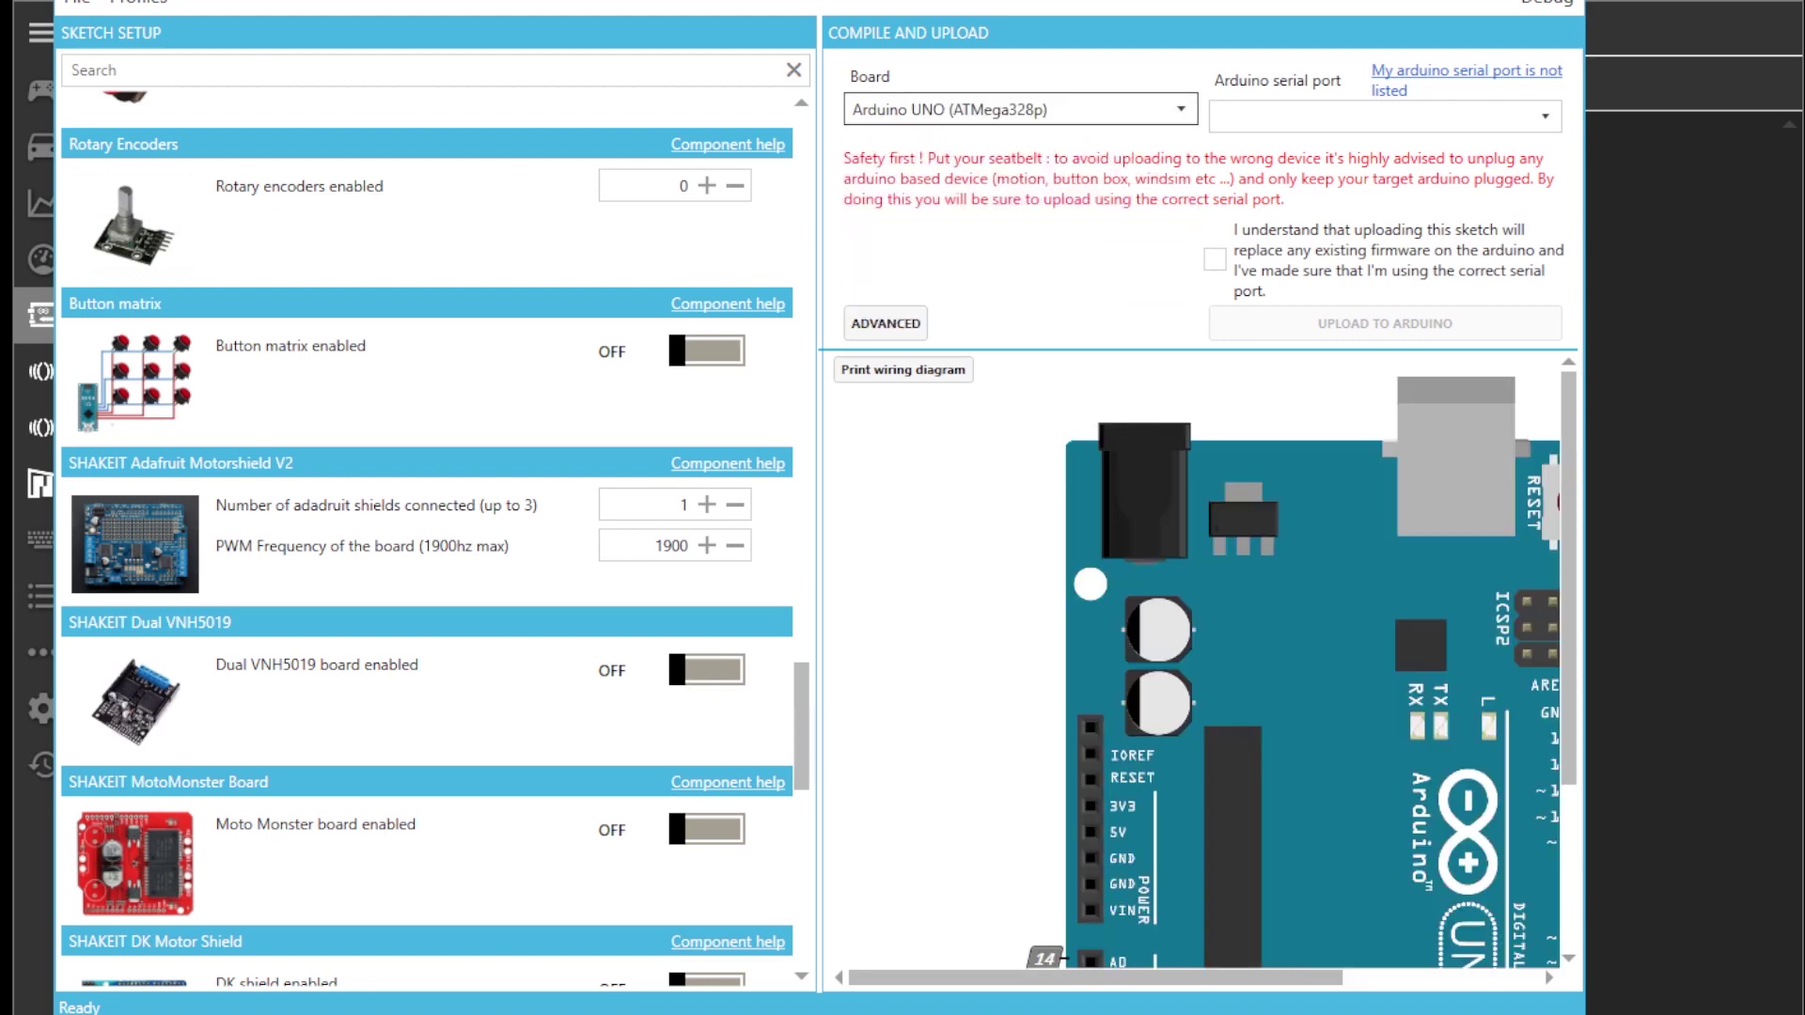
drag(1100, 976, 1298, 978)
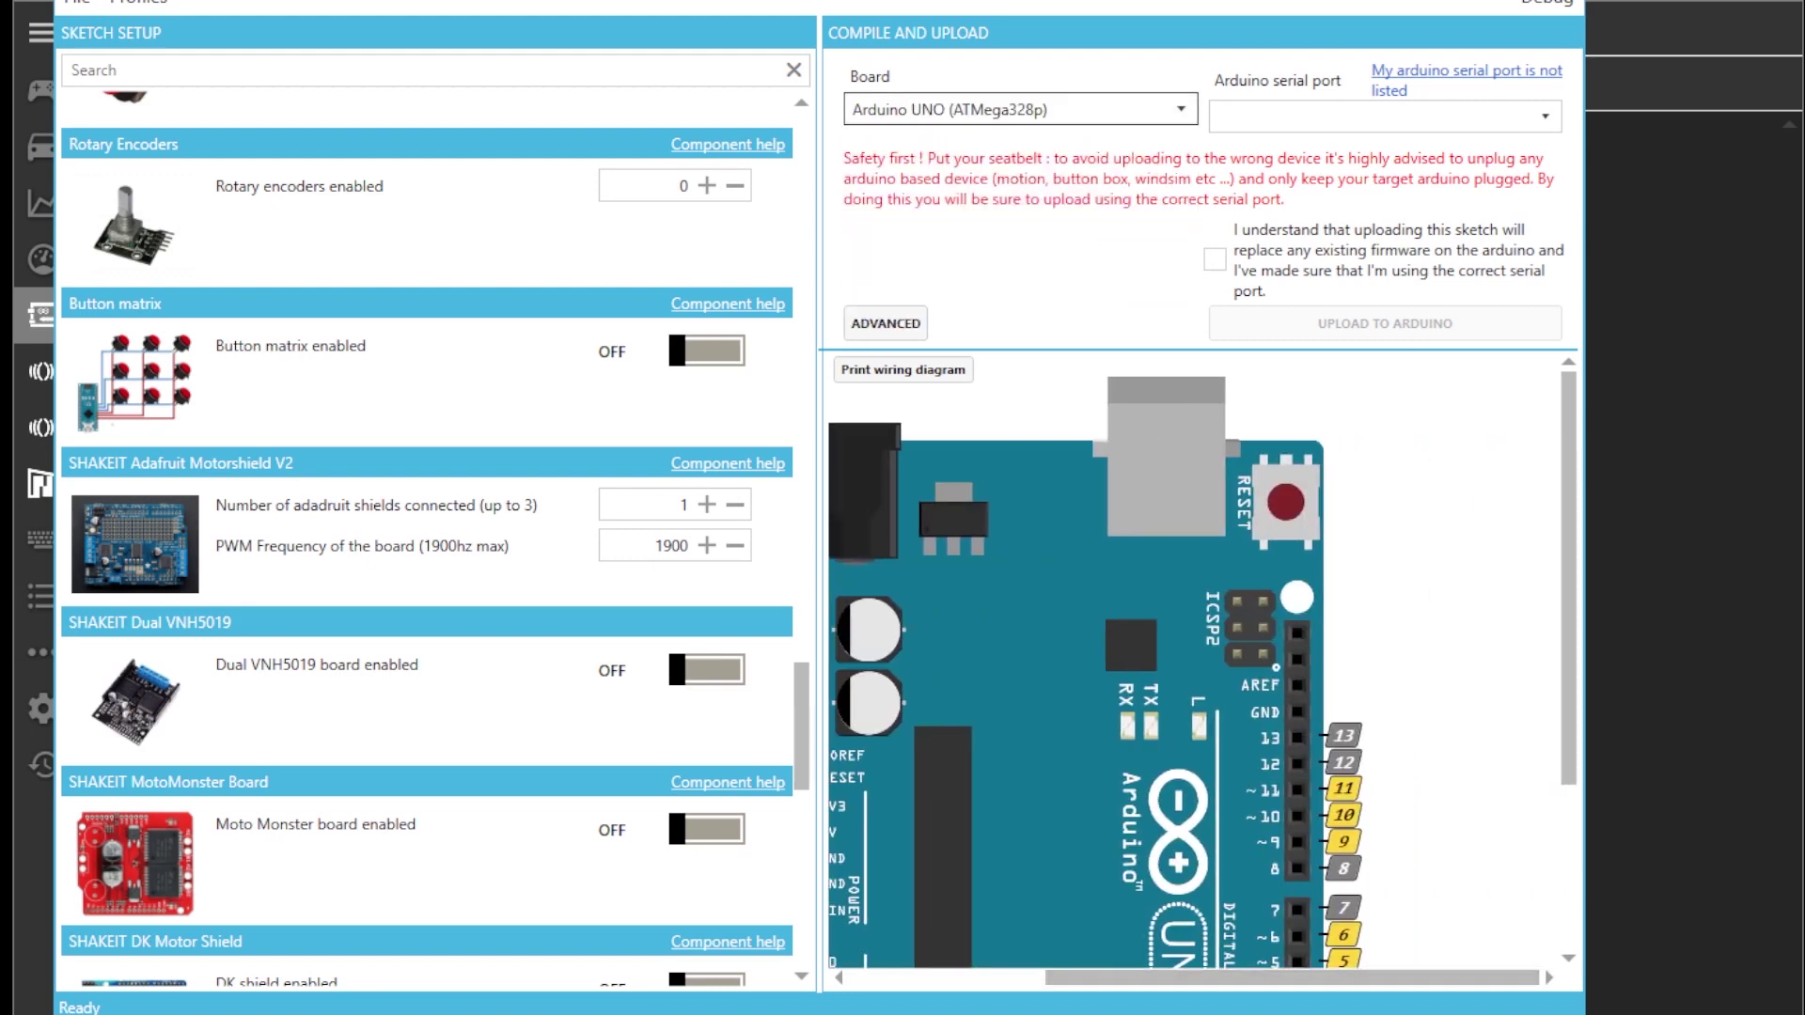
scroll(1199, 663, down, 5)
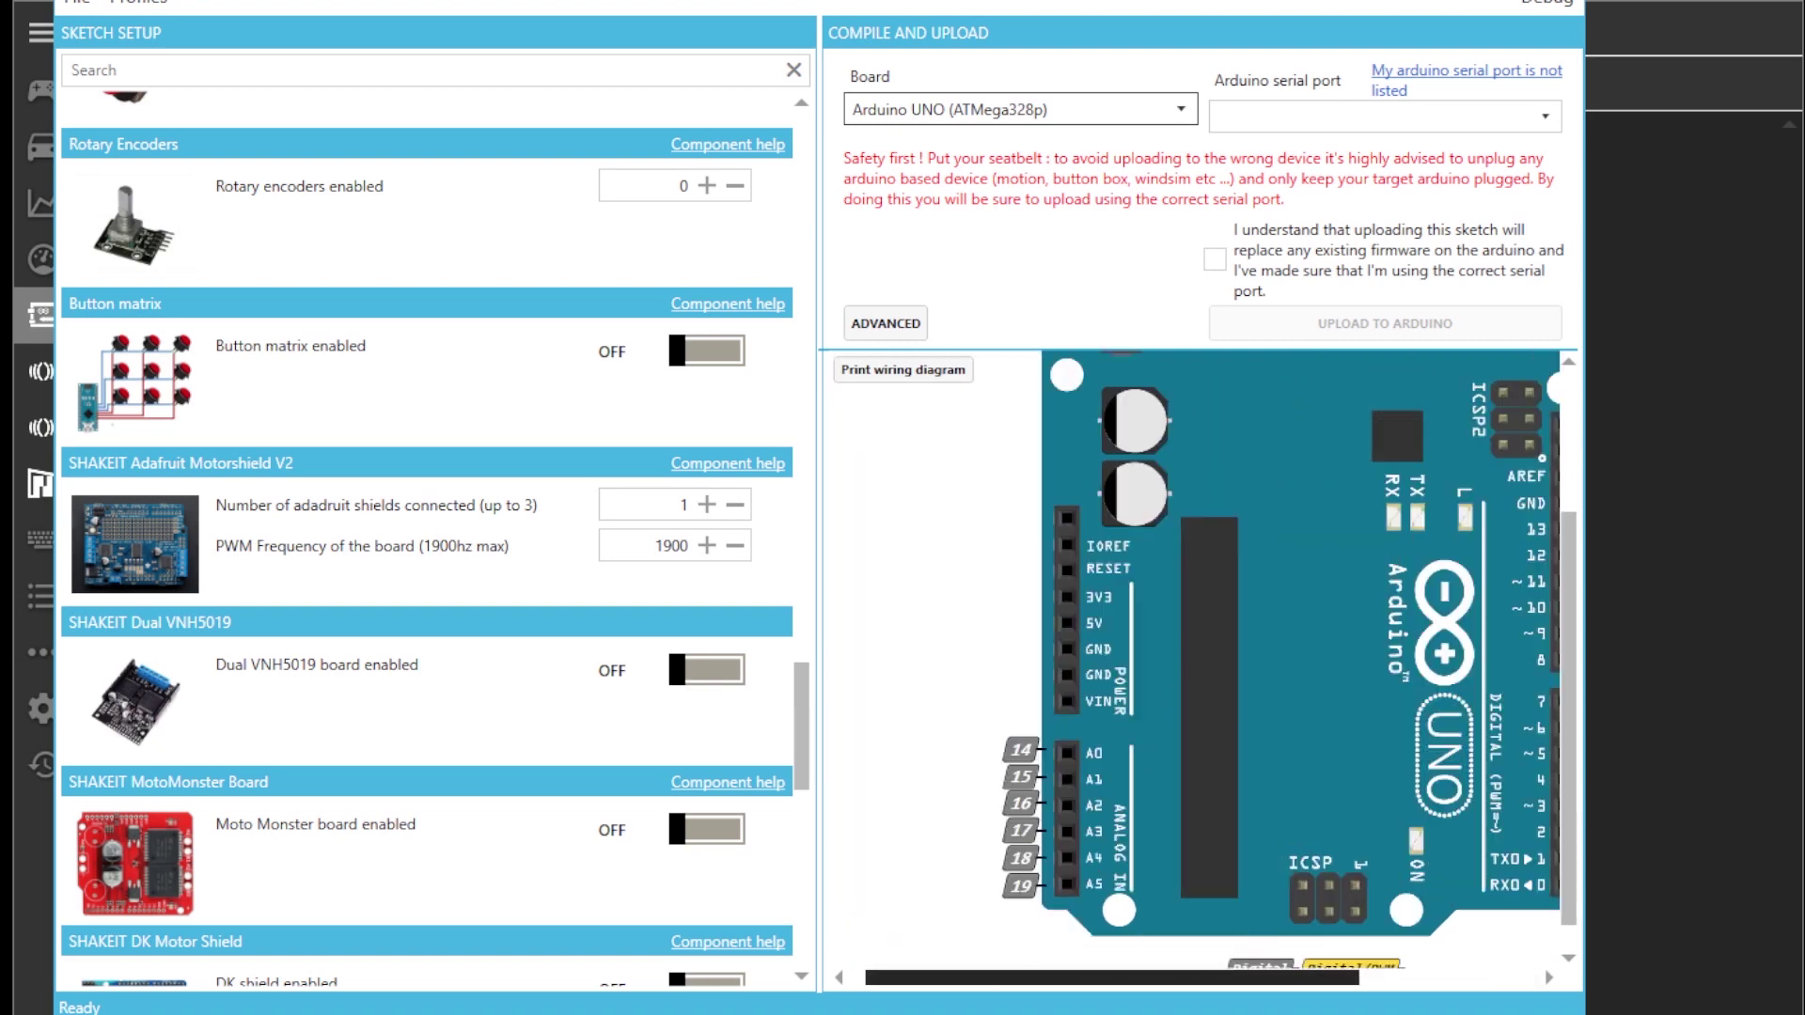
drag(1297, 978, 1171, 978)
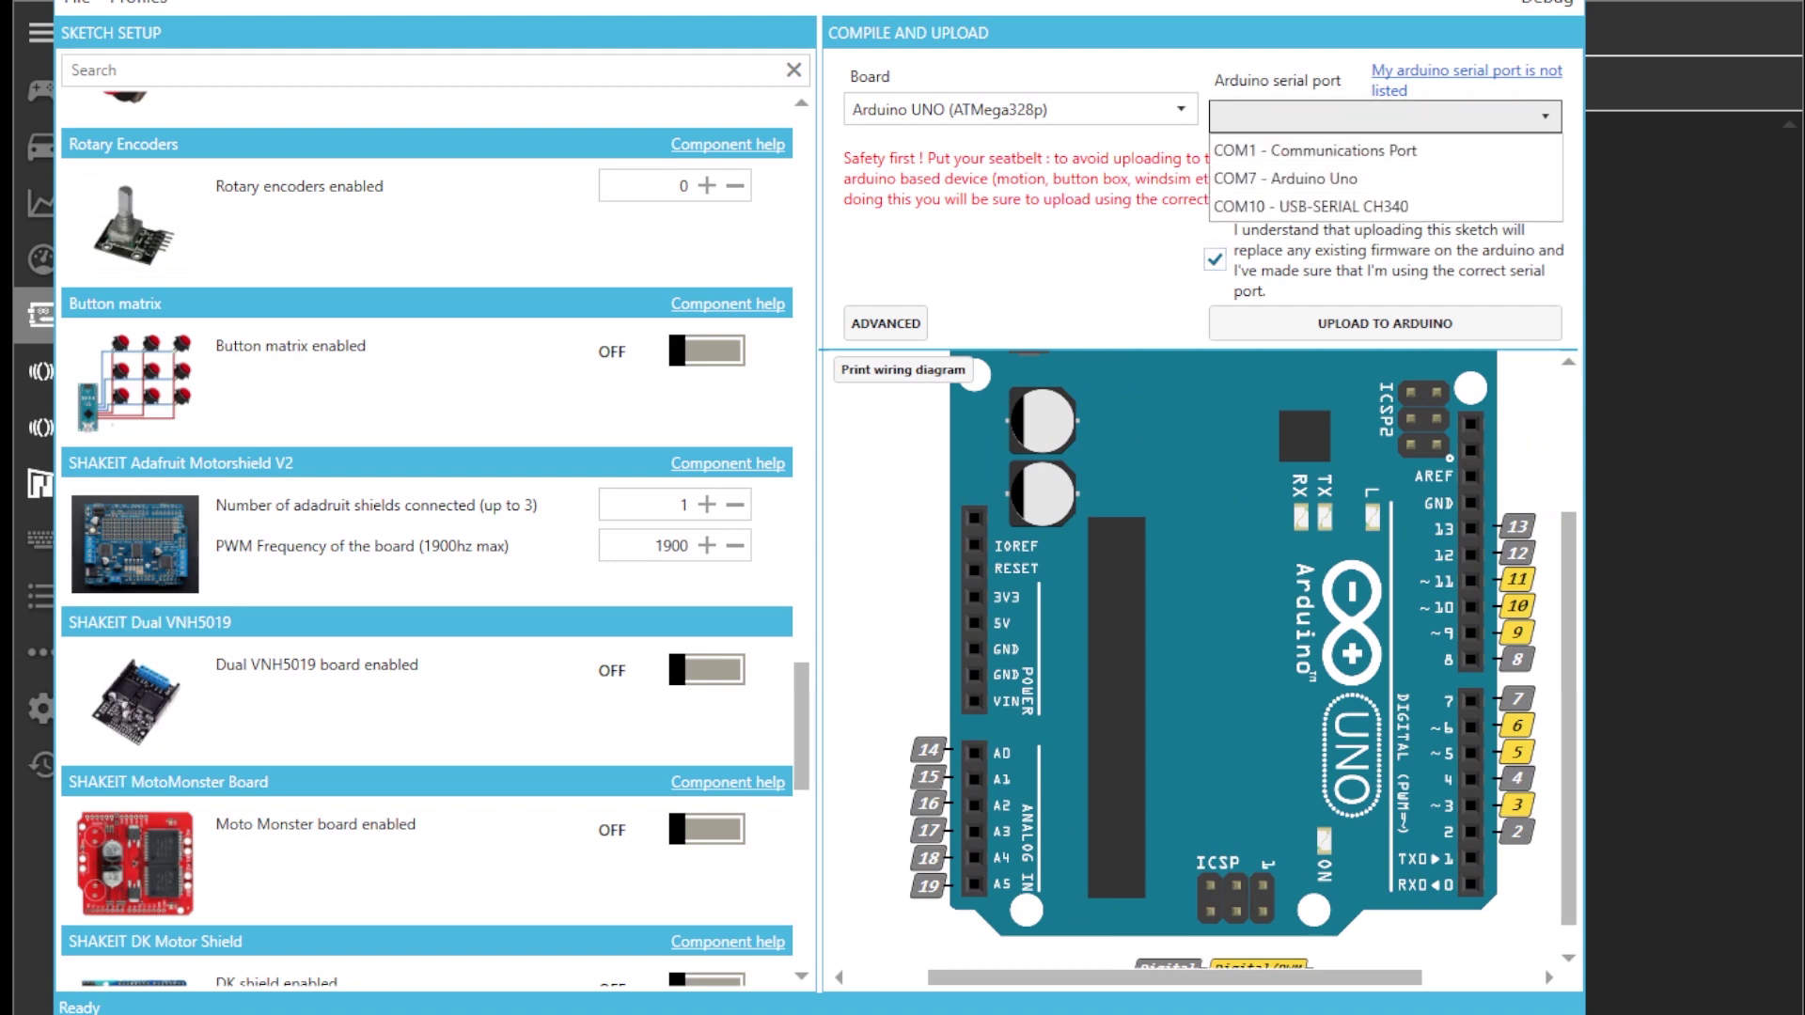
Step: Upload the sketch to COM7 - Arduino Uno and dismiss the success report
click(1384, 178)
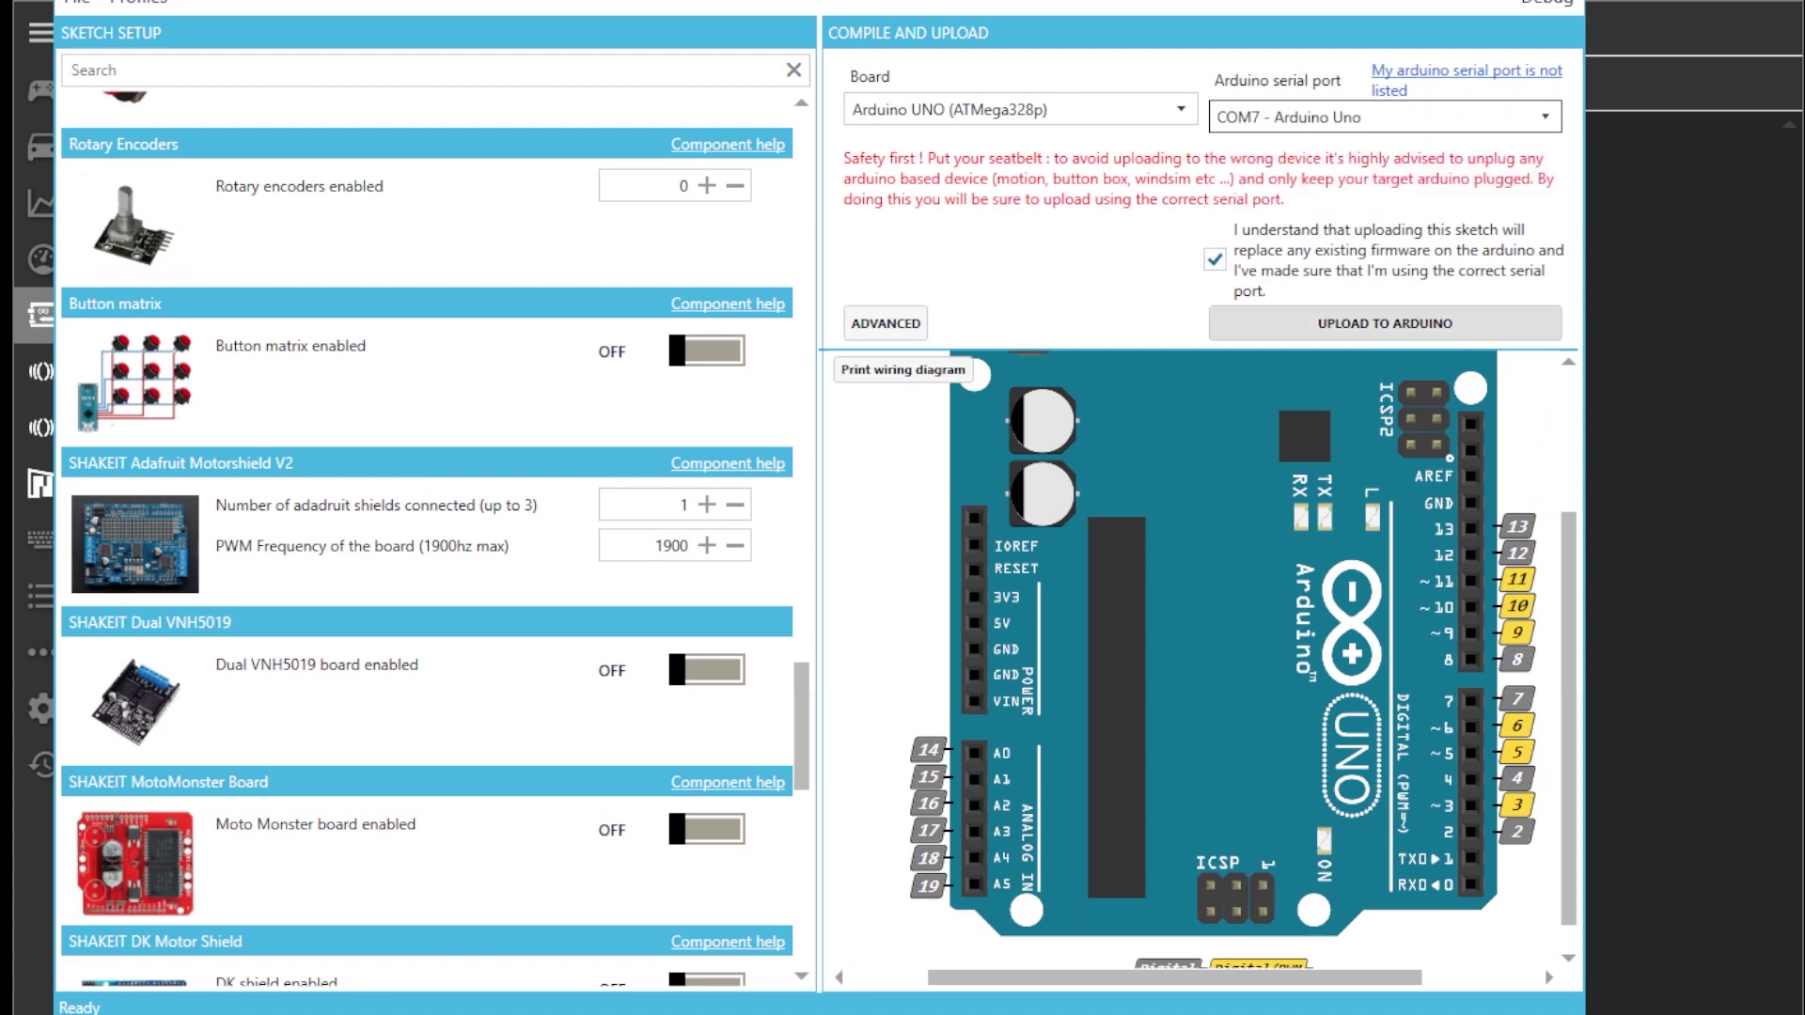
click(1385, 323)
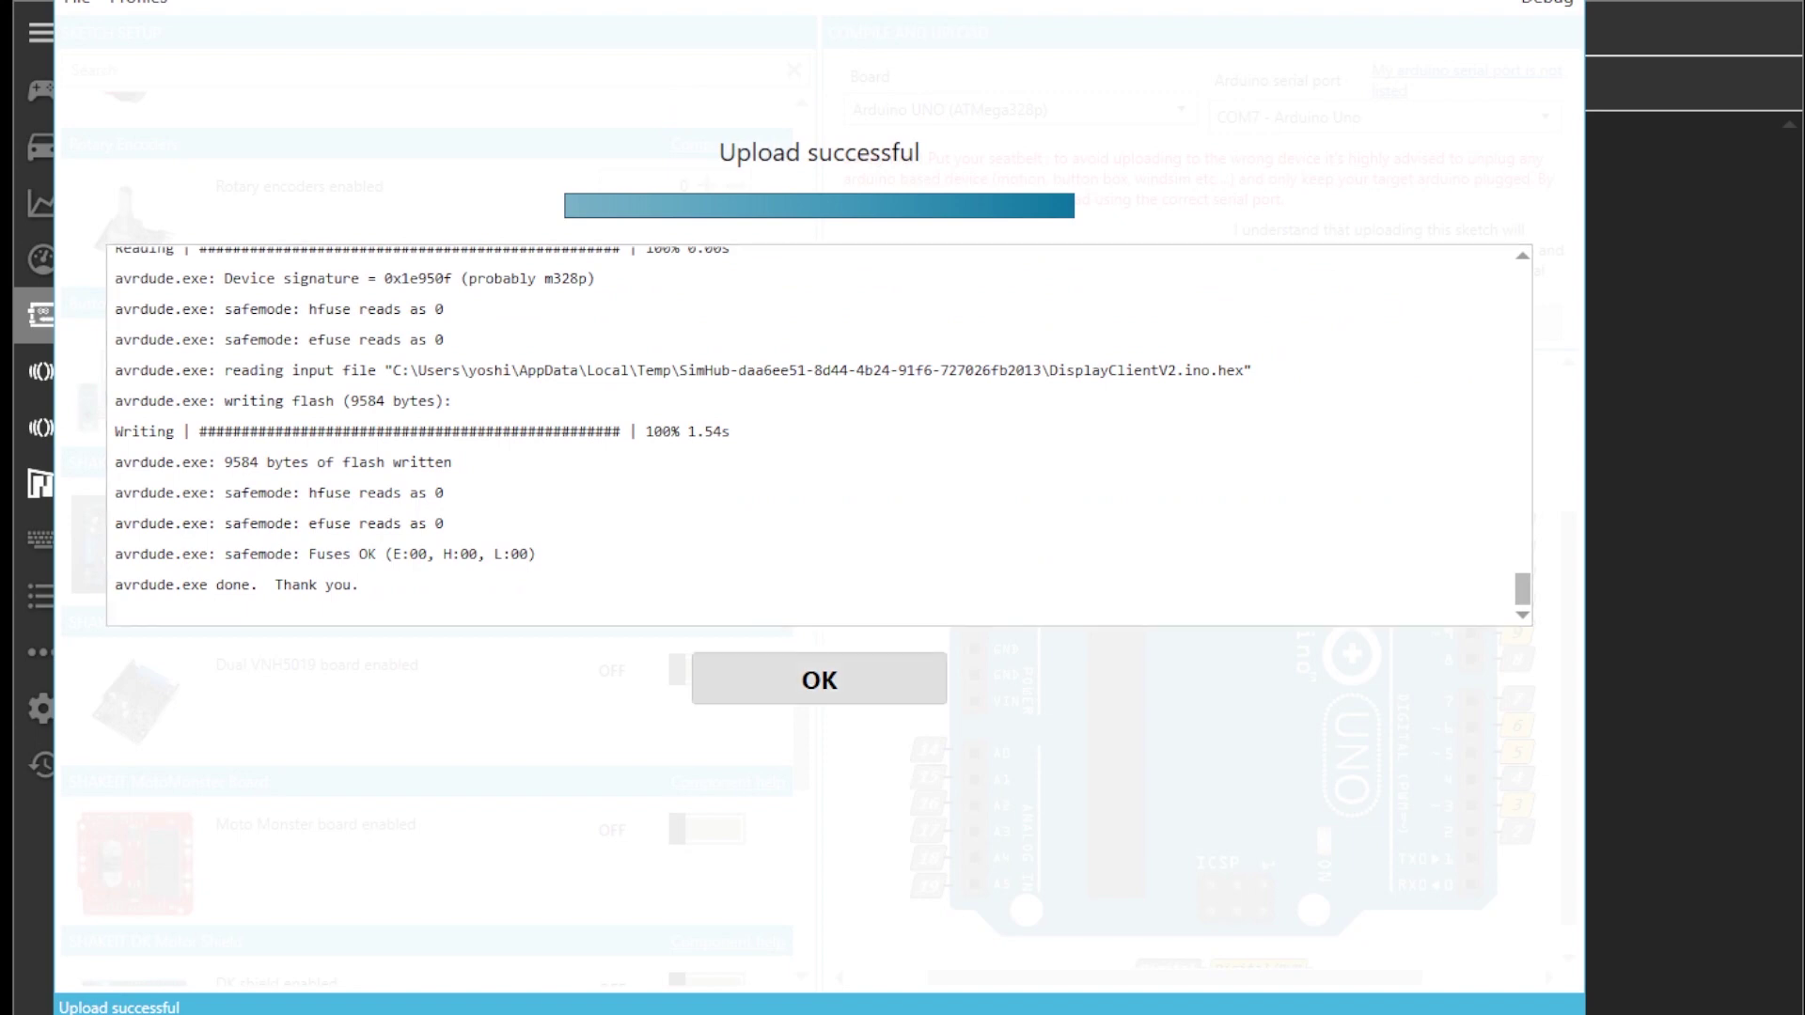
click(820, 680)
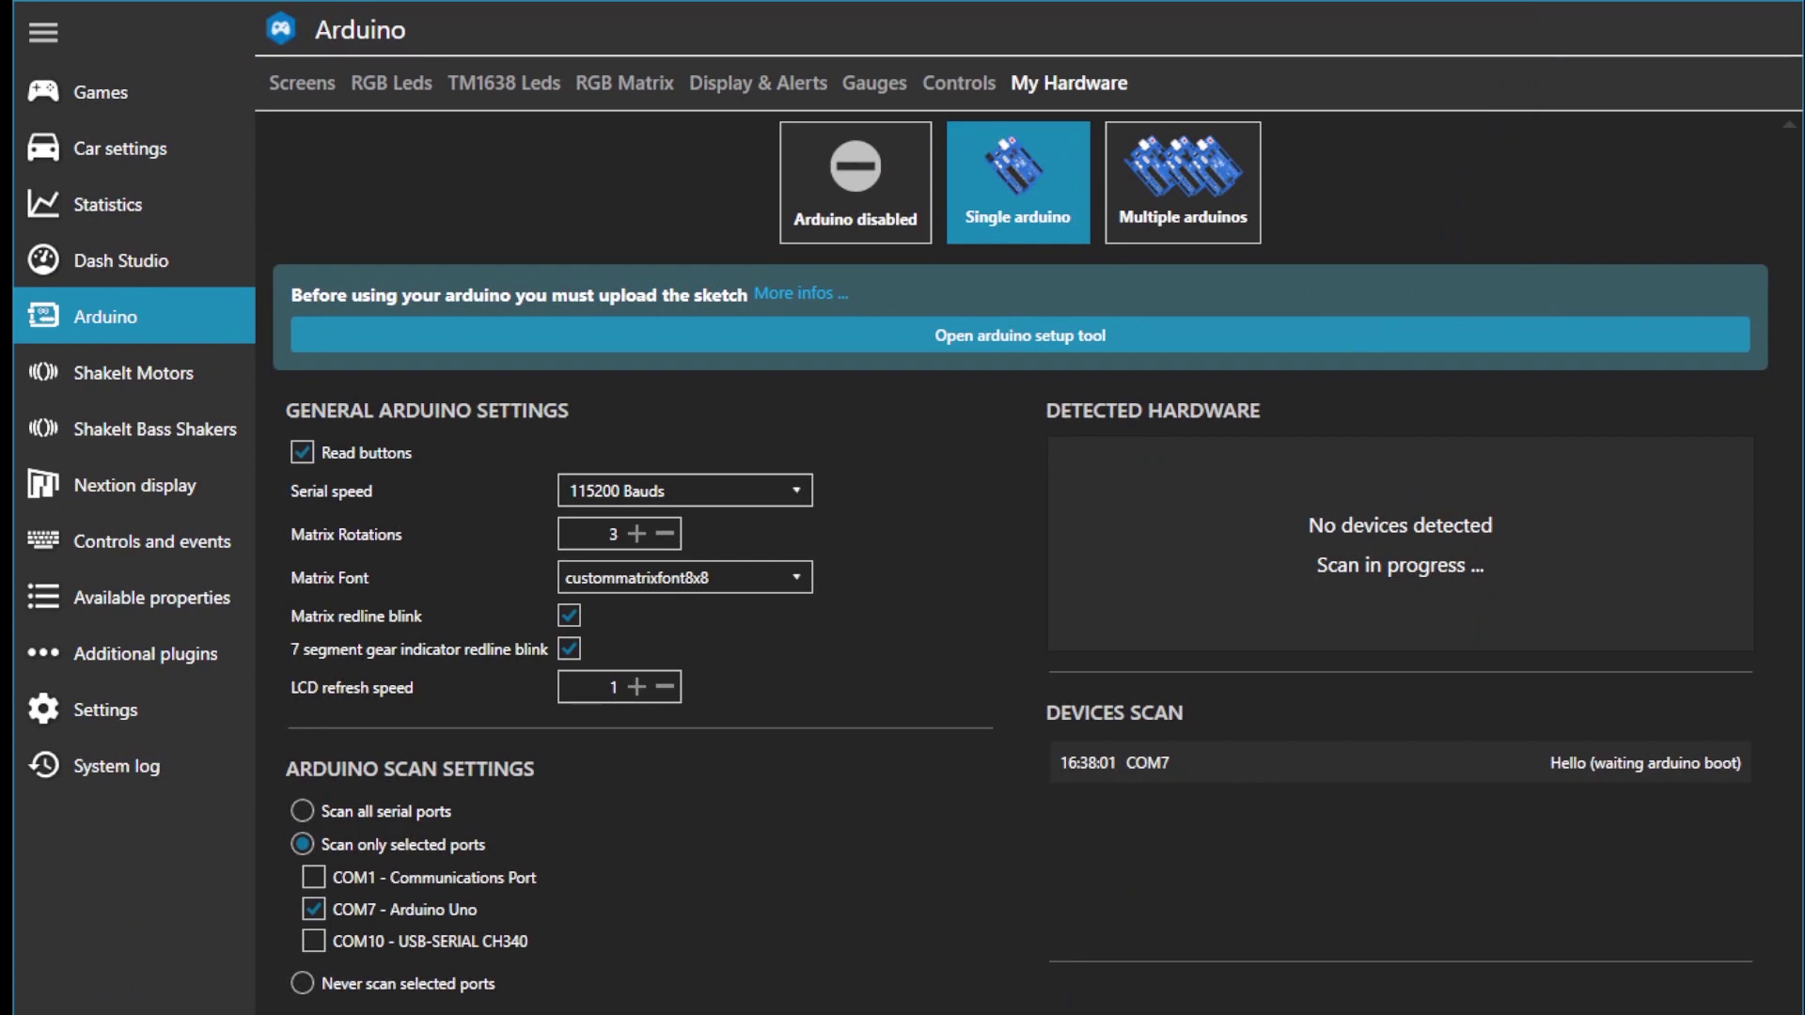
Step: Scan only COM7 to connect the Arduino, then view the ShakeIt Motors effects profile
click(423, 909)
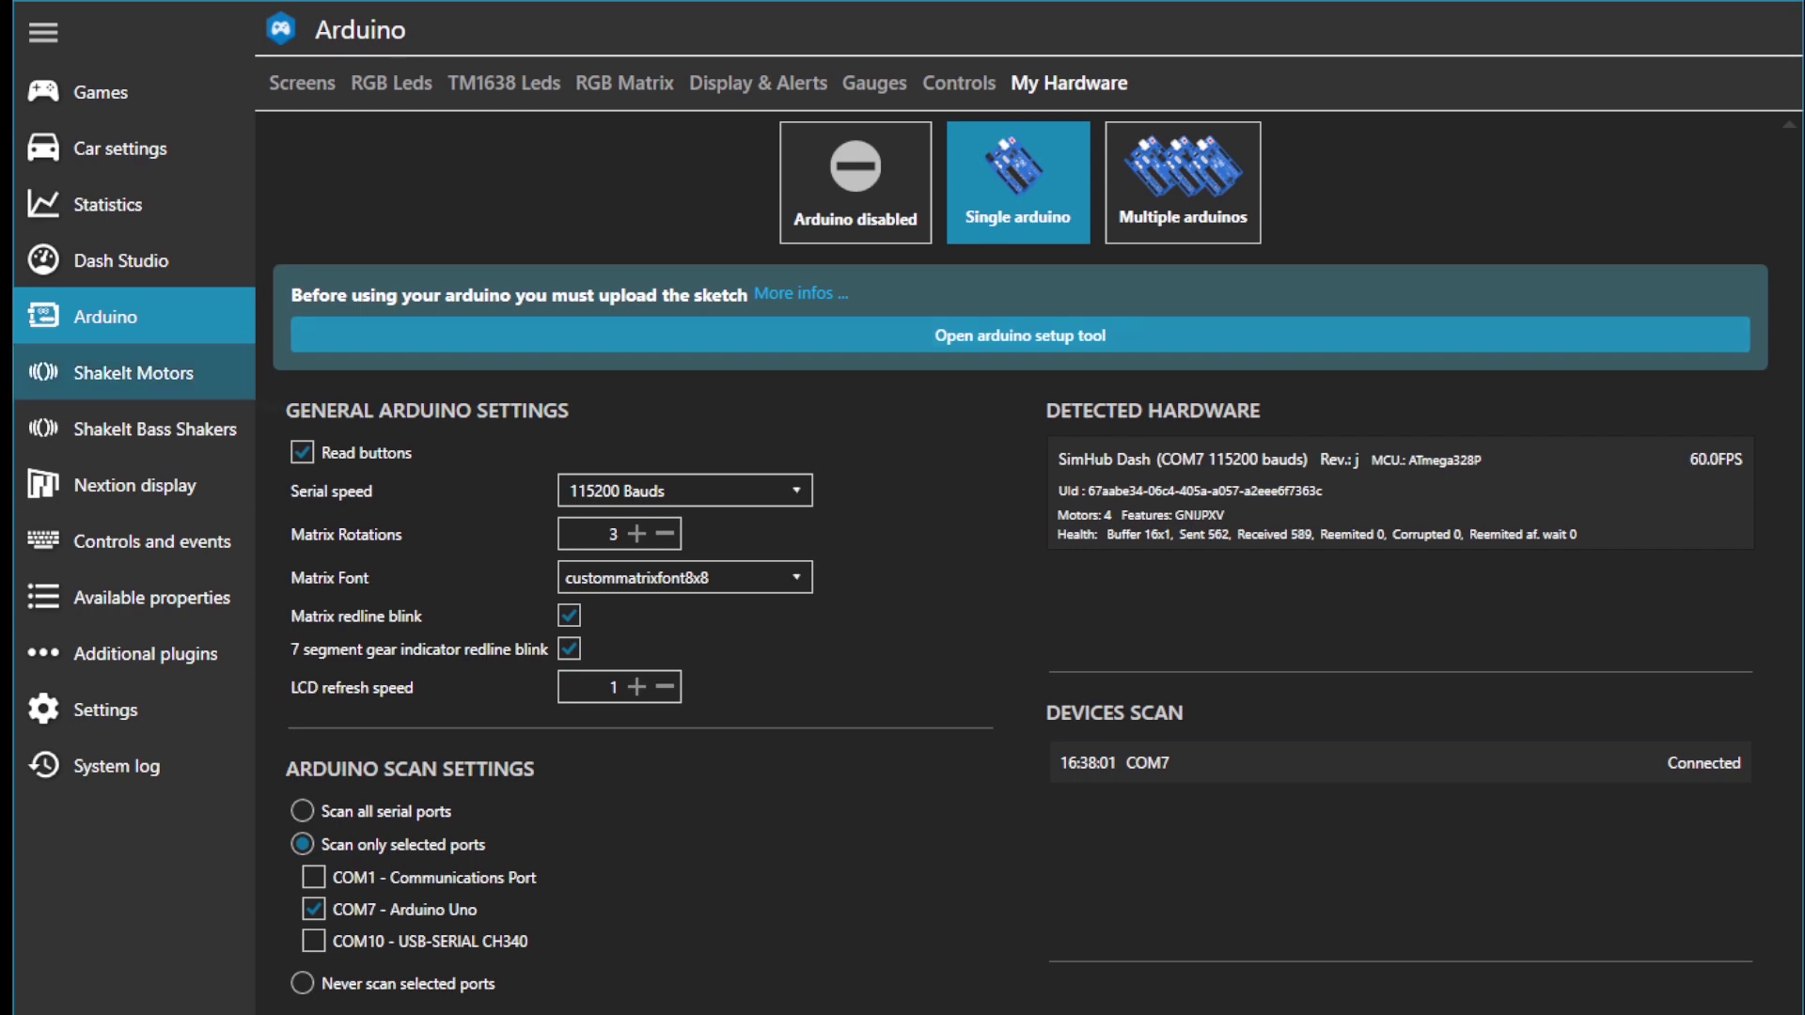
click(134, 374)
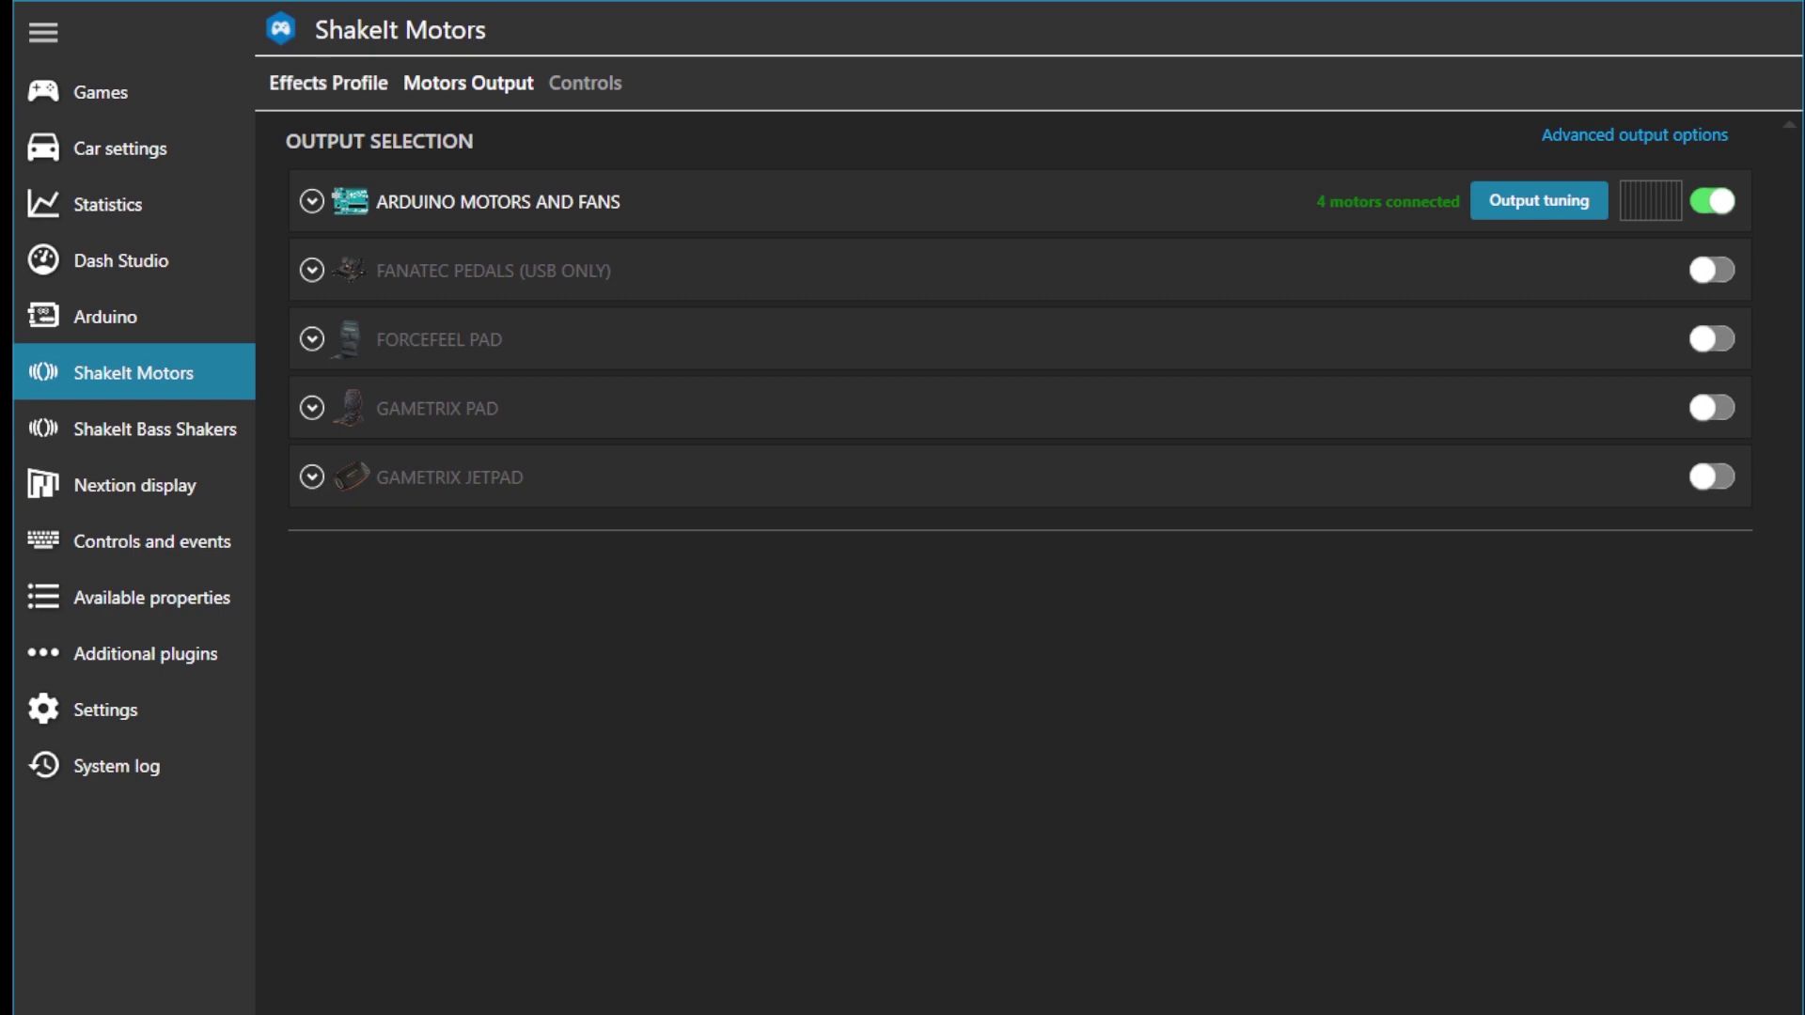
click(329, 82)
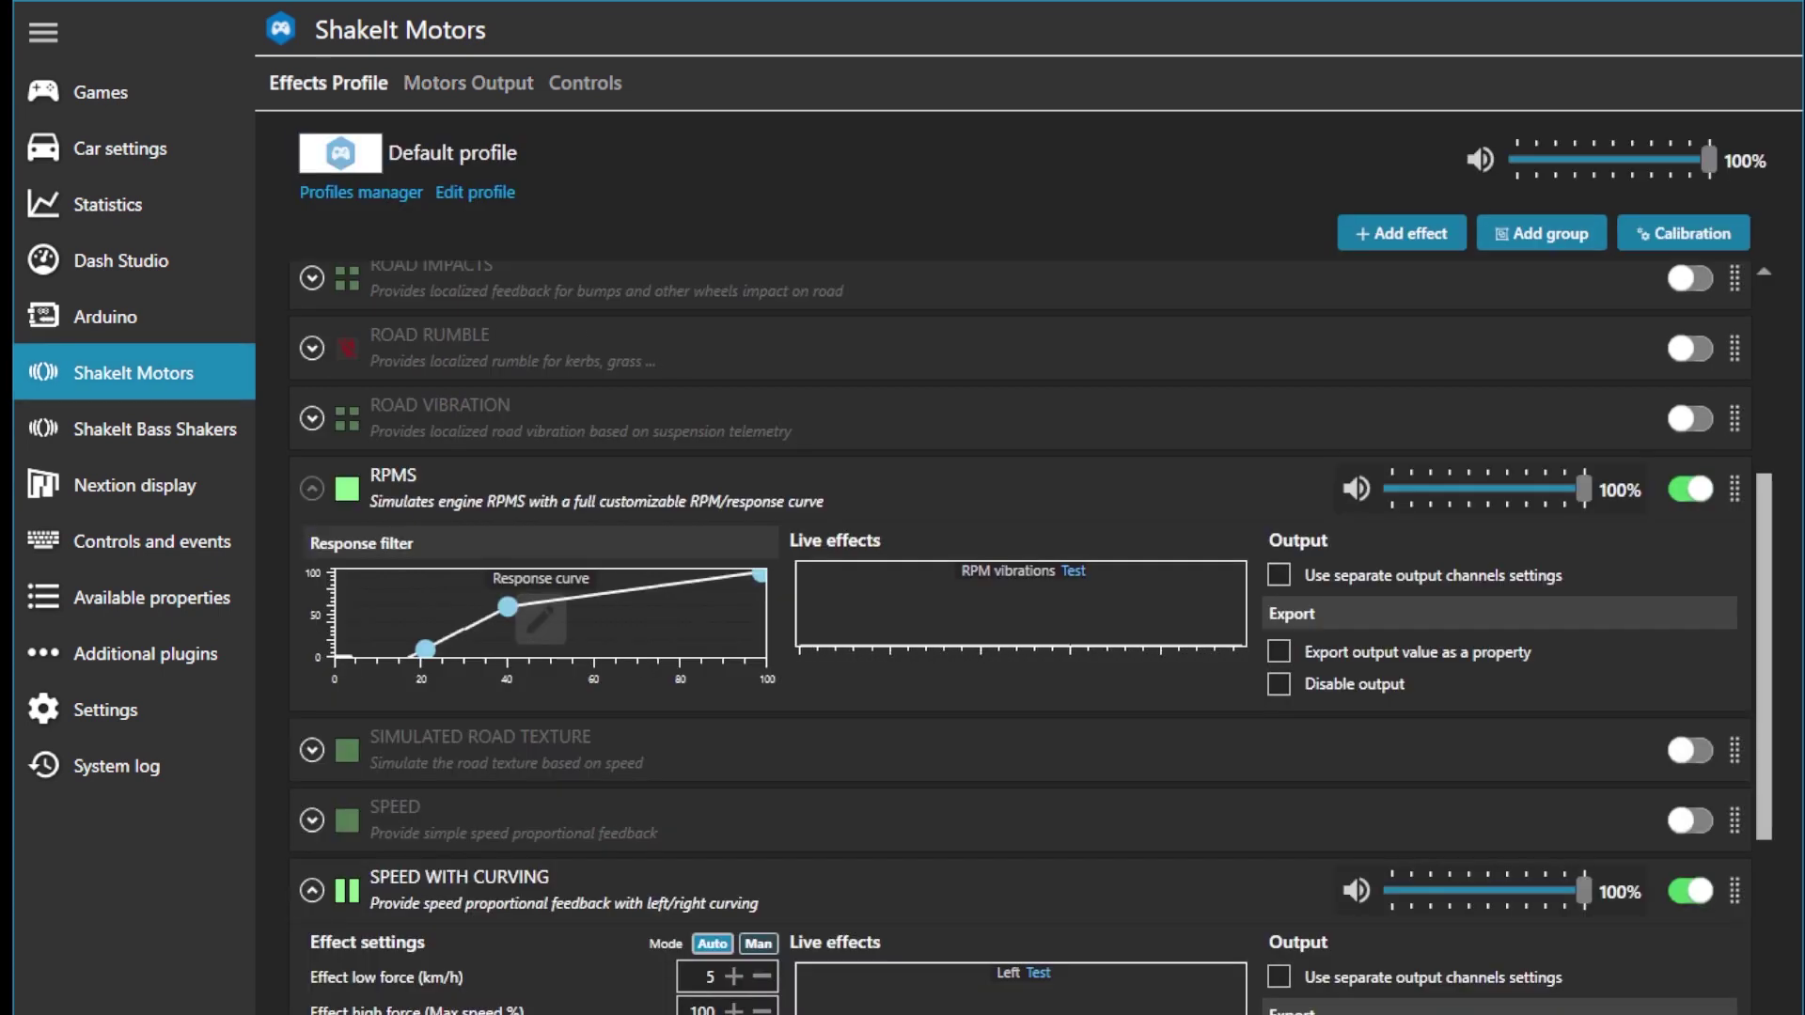
Step: In Arduino Motors and Fans, route Speed with curving Right to channel 3, Left to channel 4
click(311, 488)
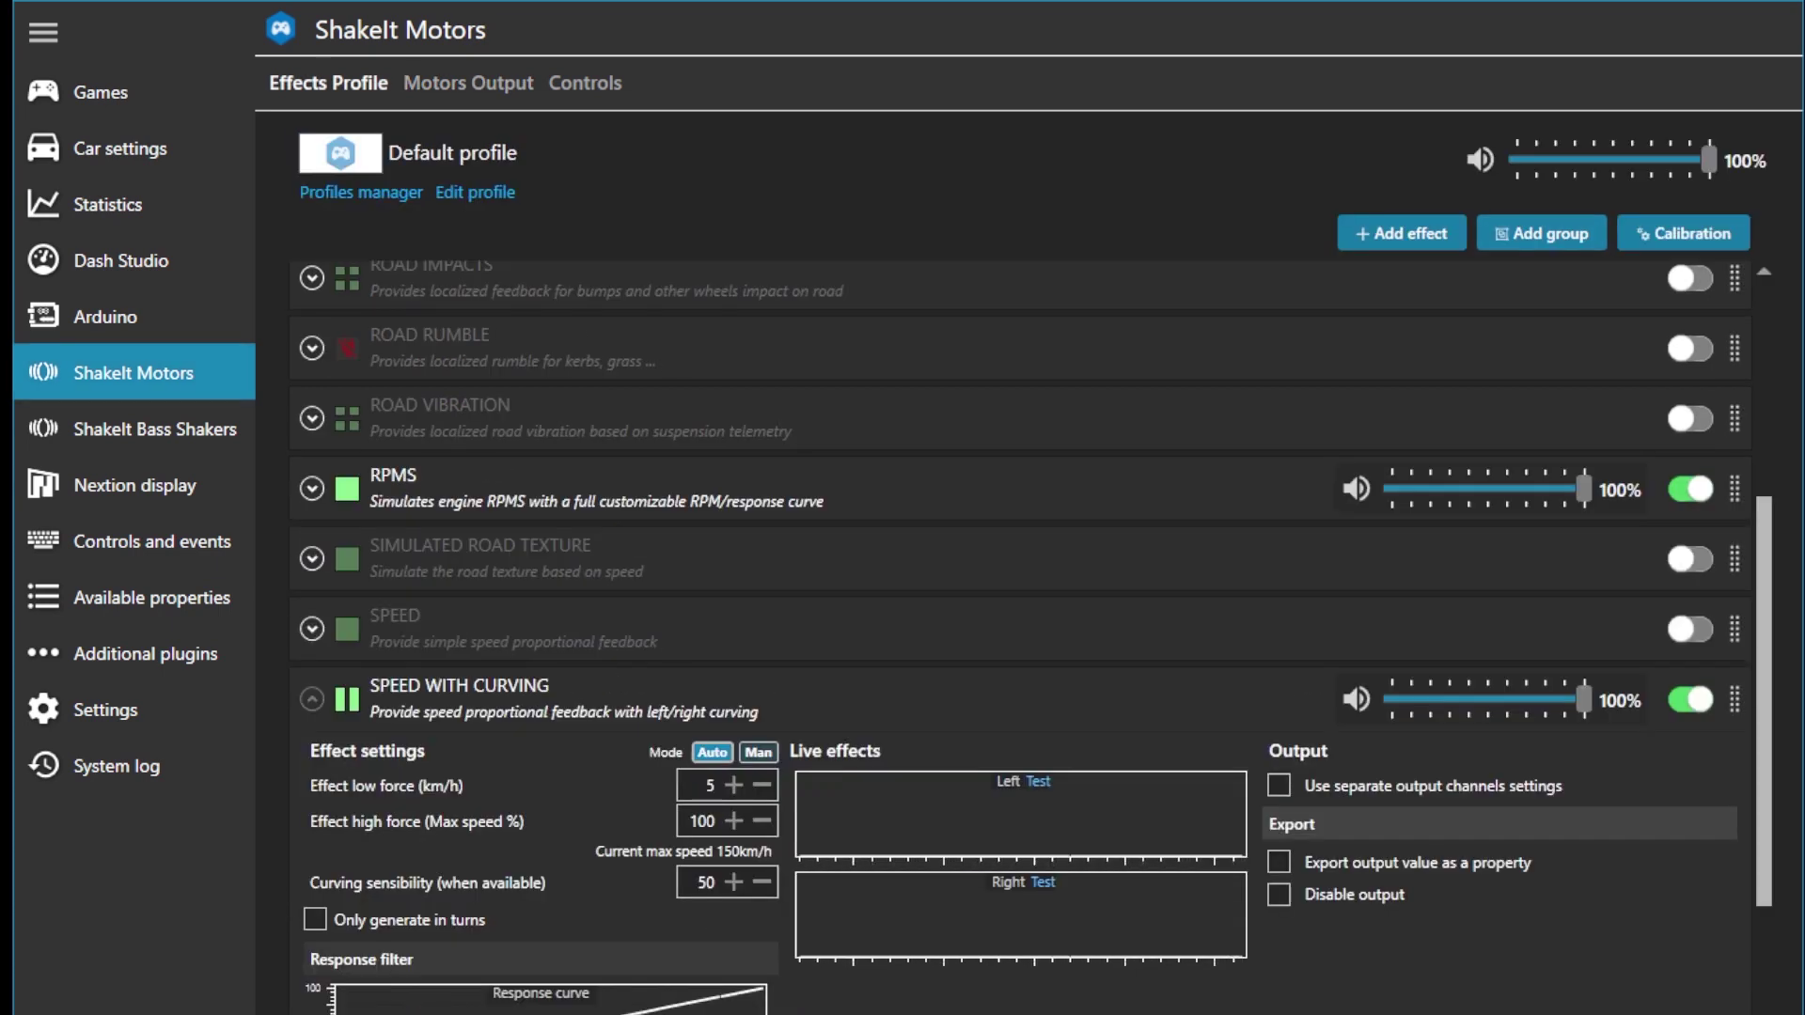
click(312, 699)
click(469, 82)
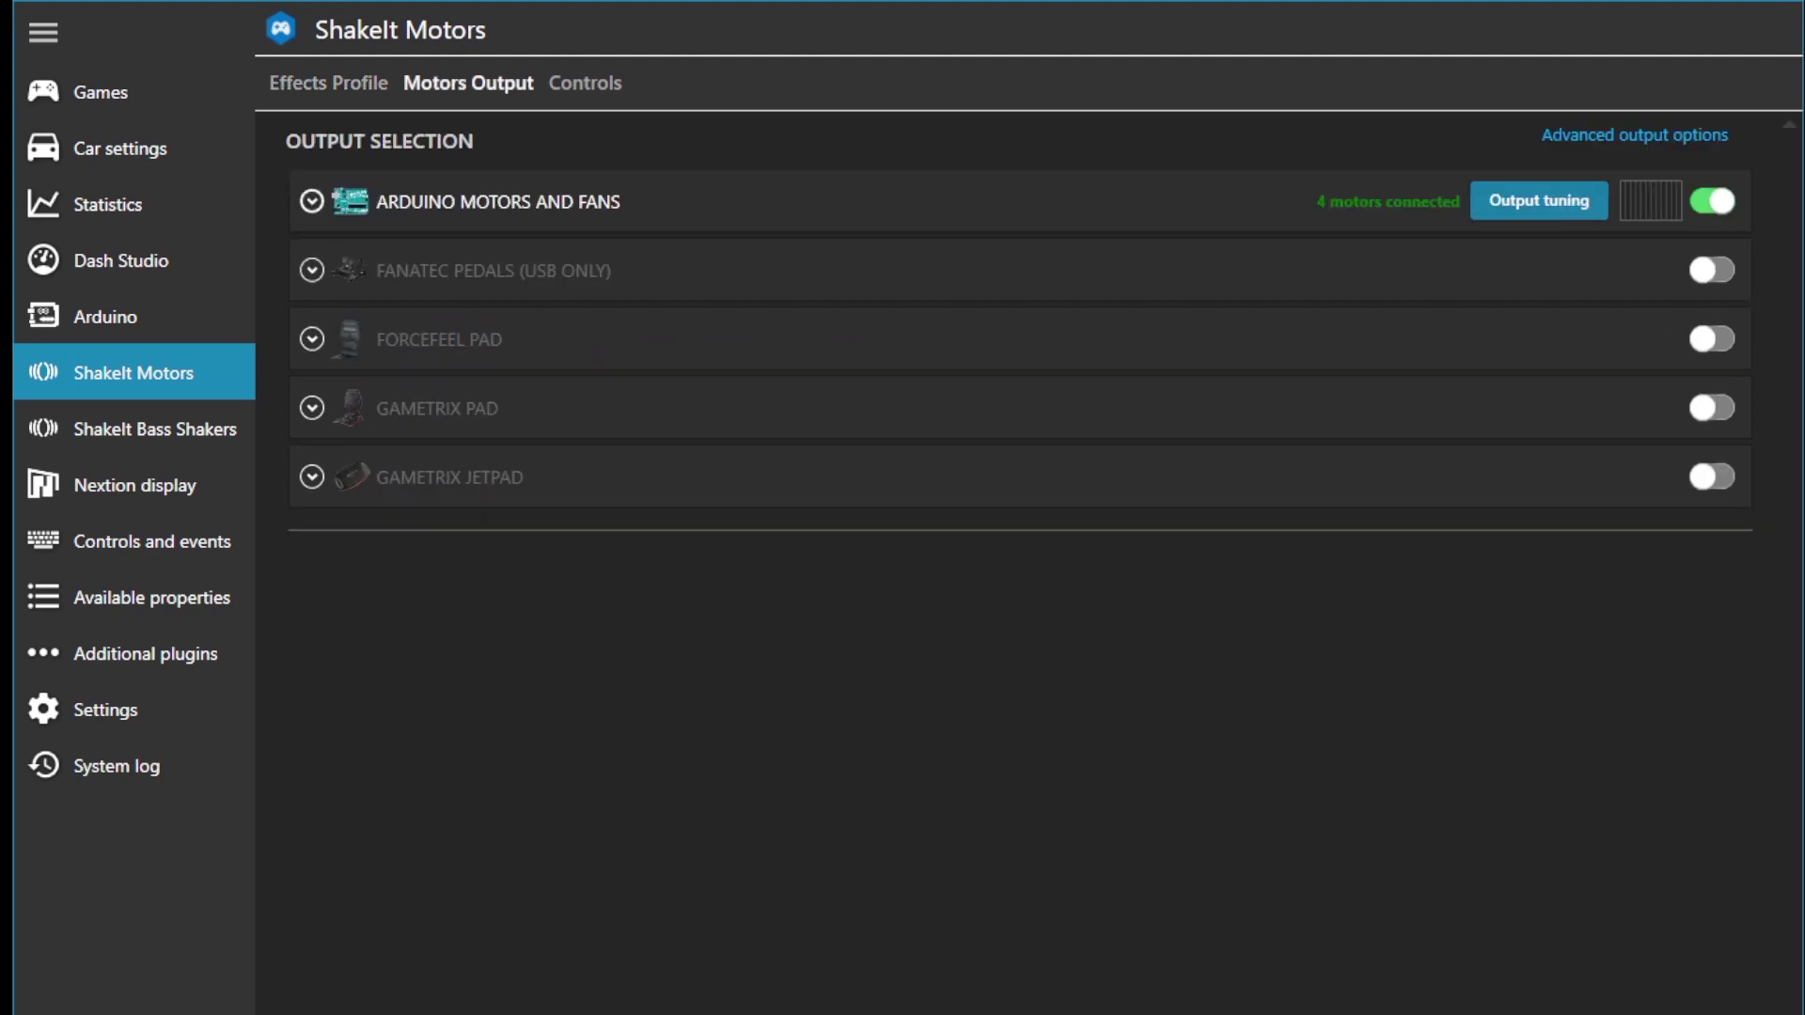
click(312, 200)
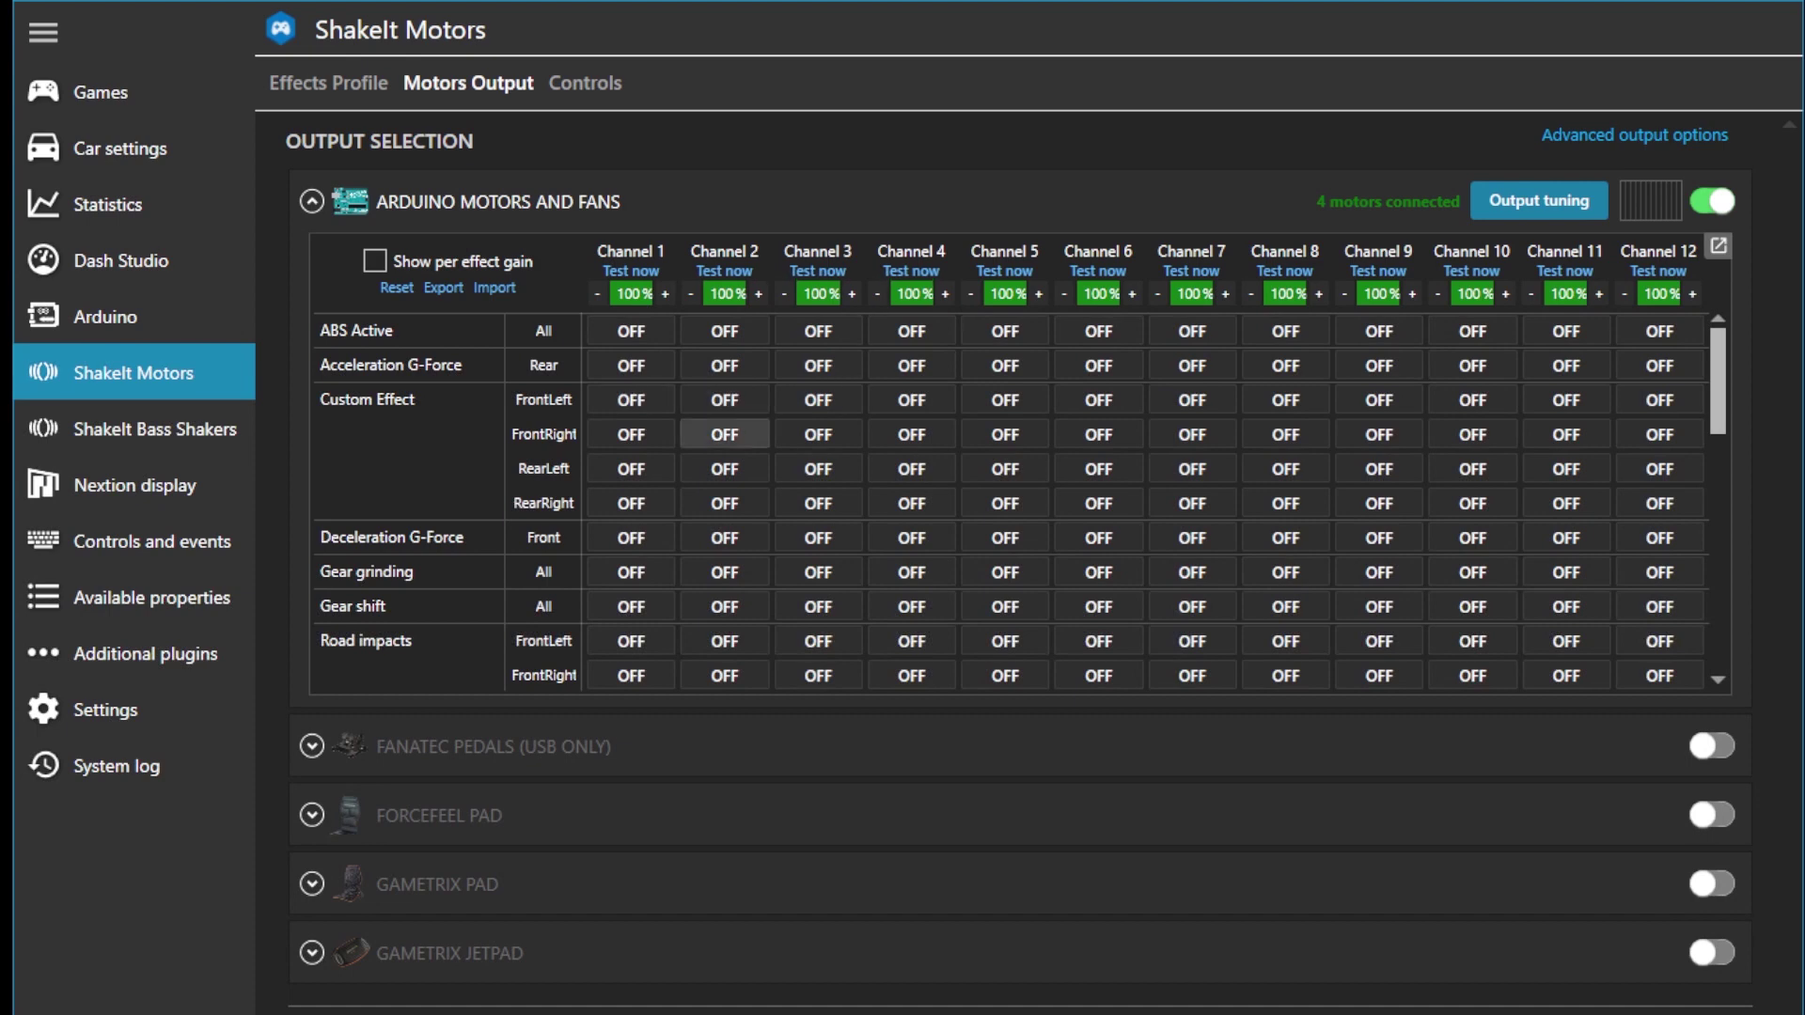
scroll(819, 468, down, 1)
scroll(819, 476, down, 2)
scroll(818, 475, down, 2)
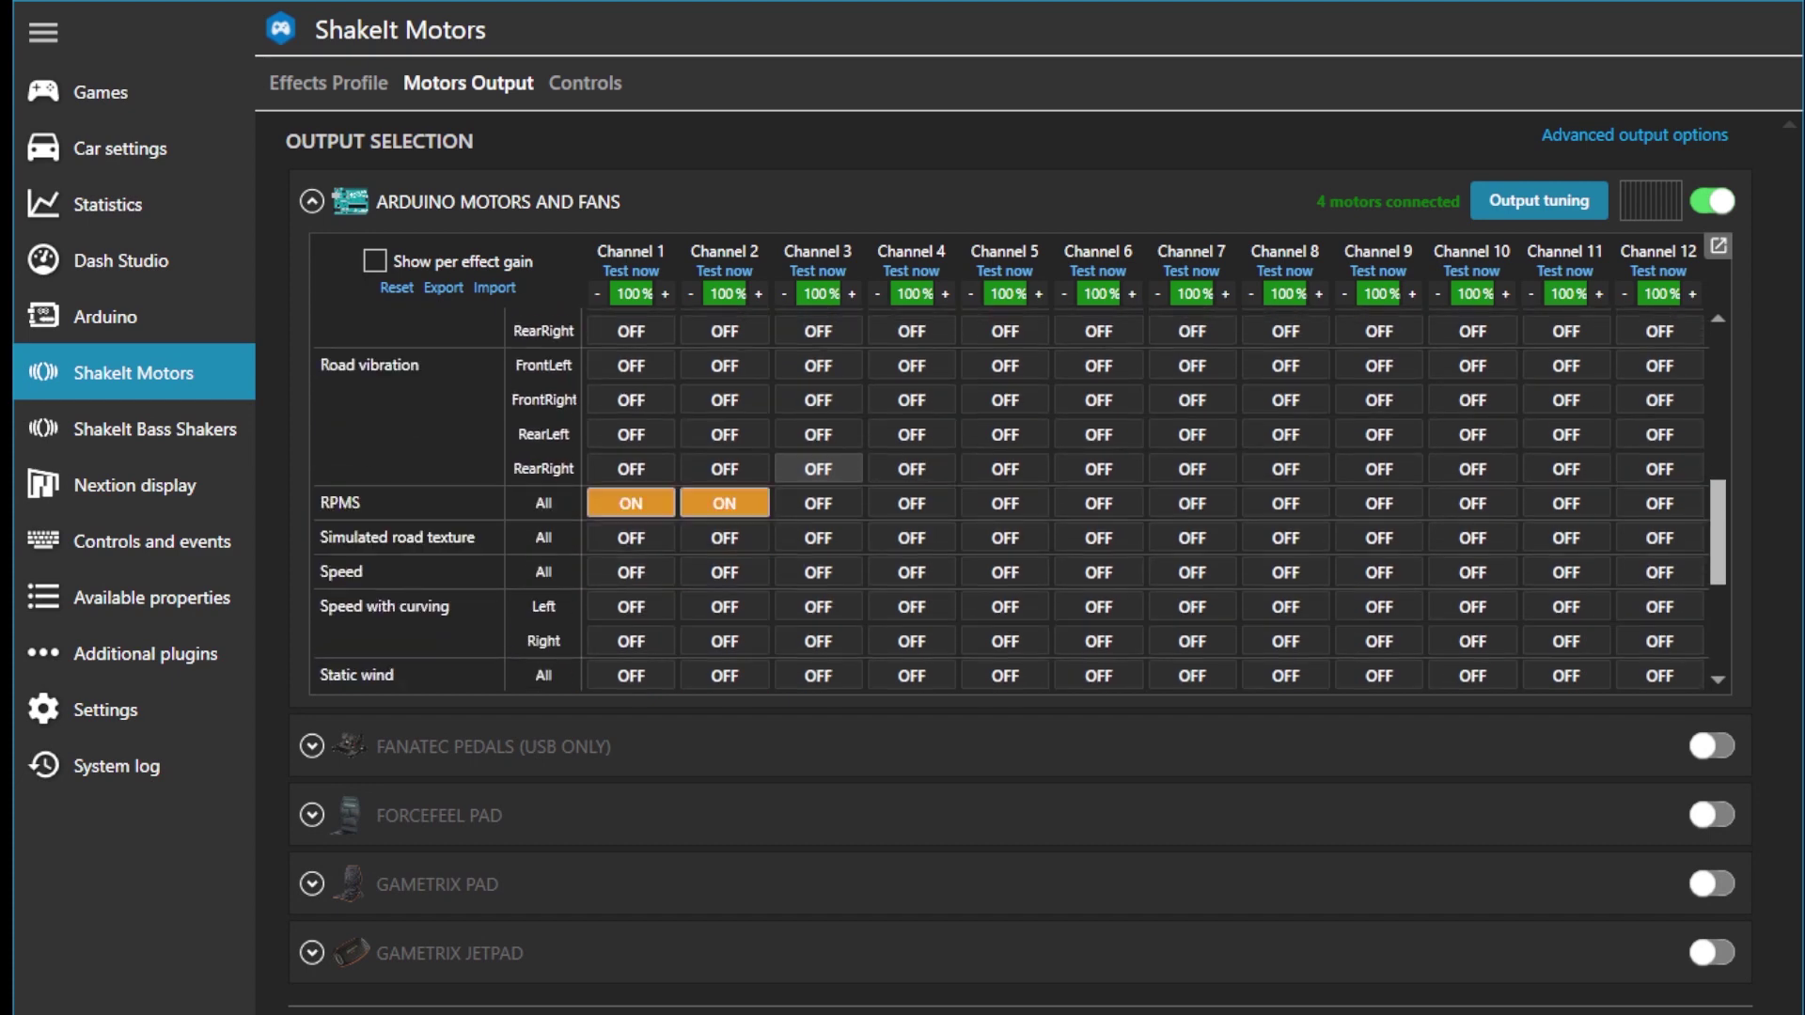
scroll(818, 469, down, 1)
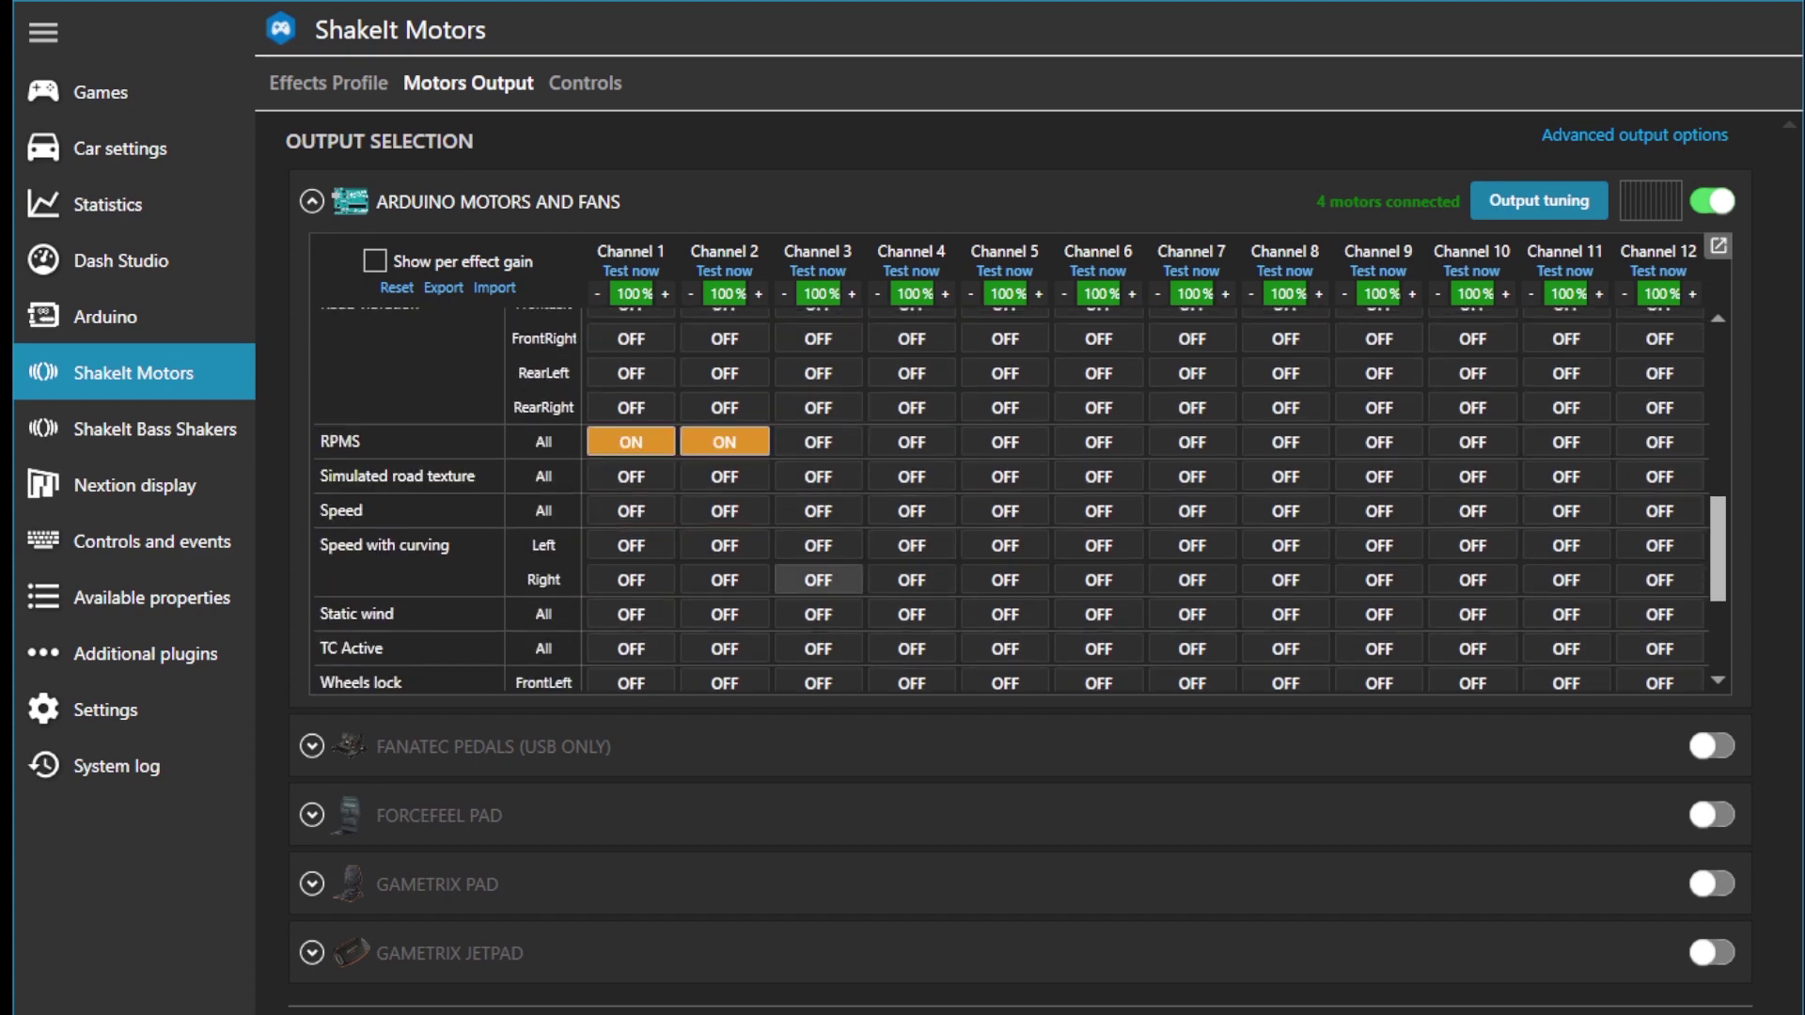
click(819, 580)
click(911, 546)
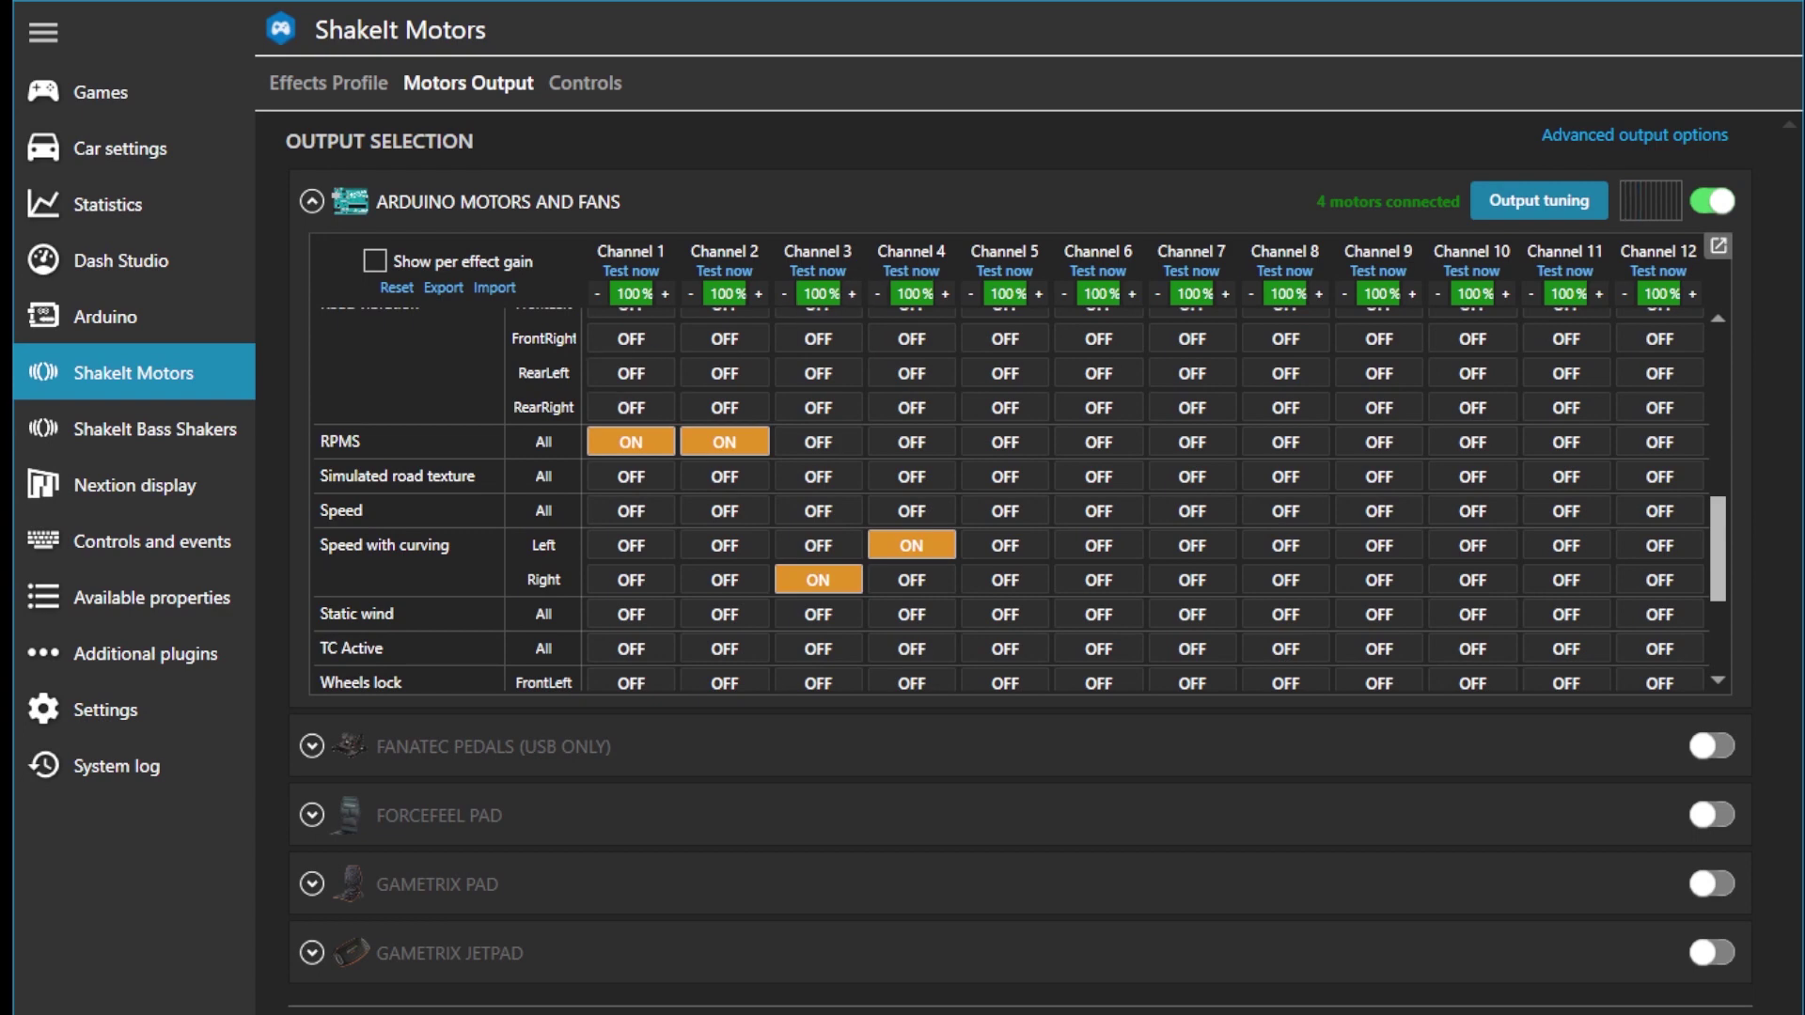
click(327, 83)
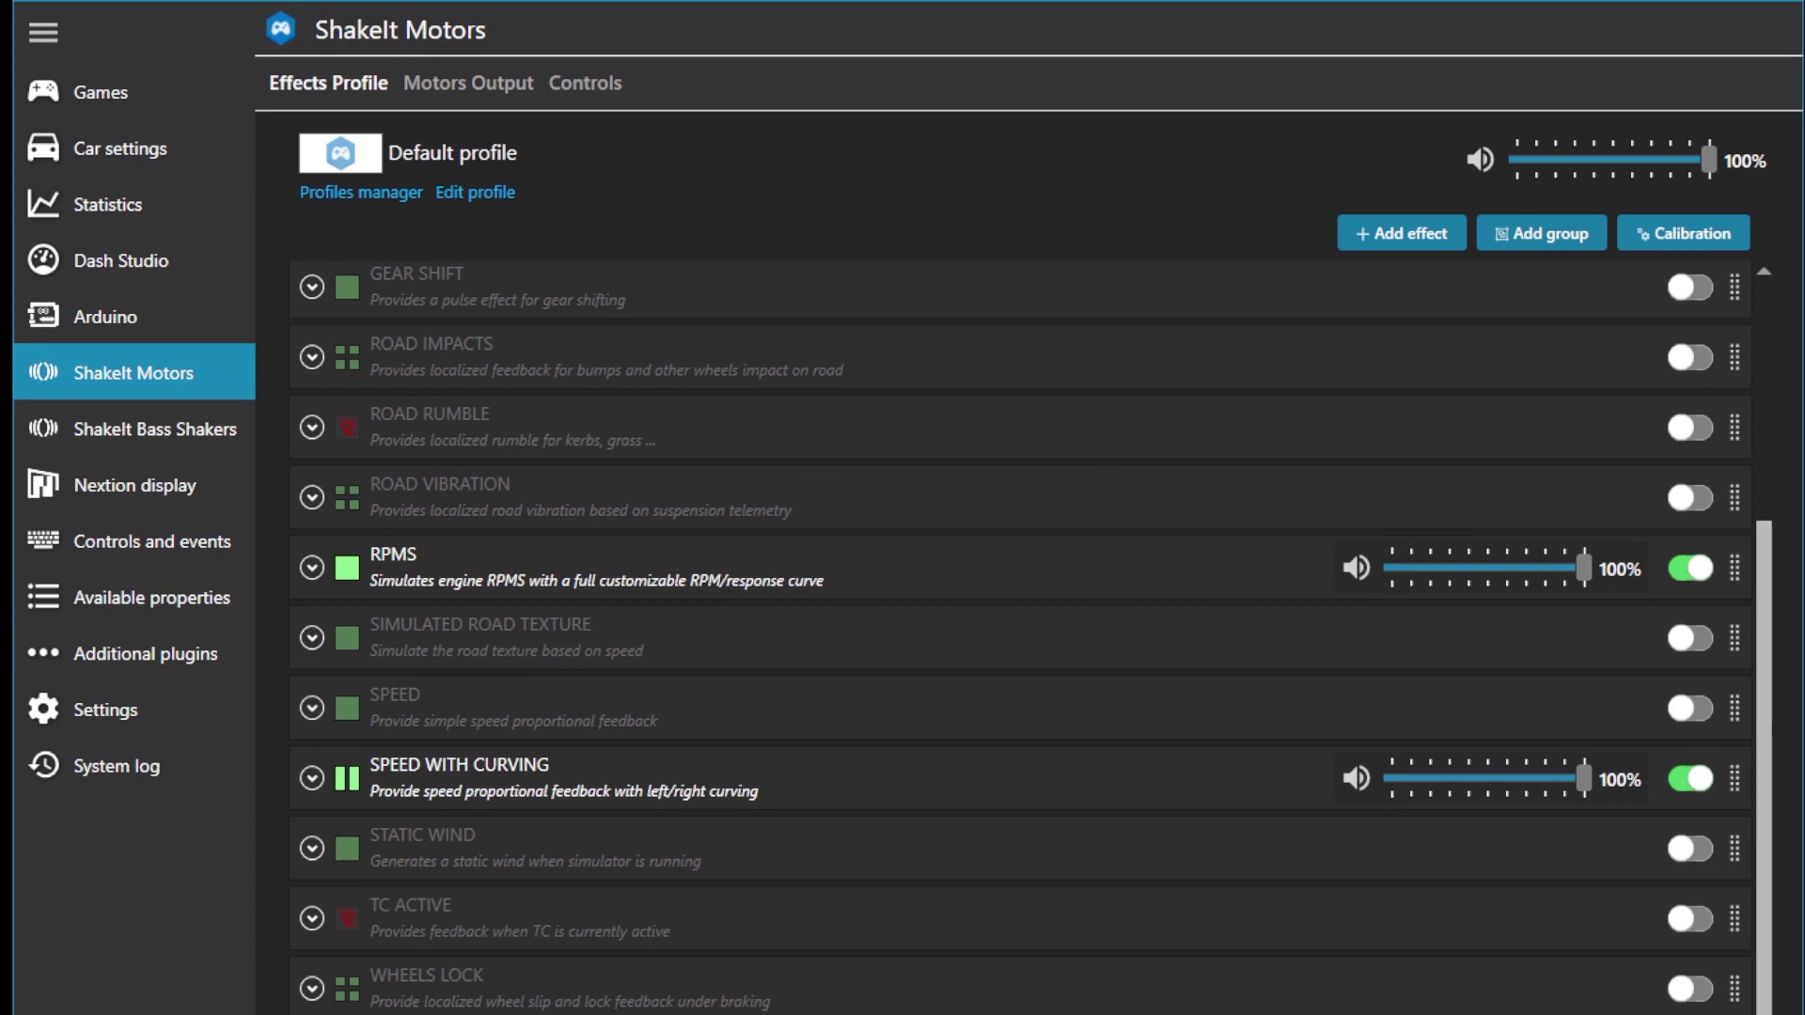
Step: Inspect the Speed with curving and RPMS effect settings, then open ShakeIt Bass Shakers
click(311, 779)
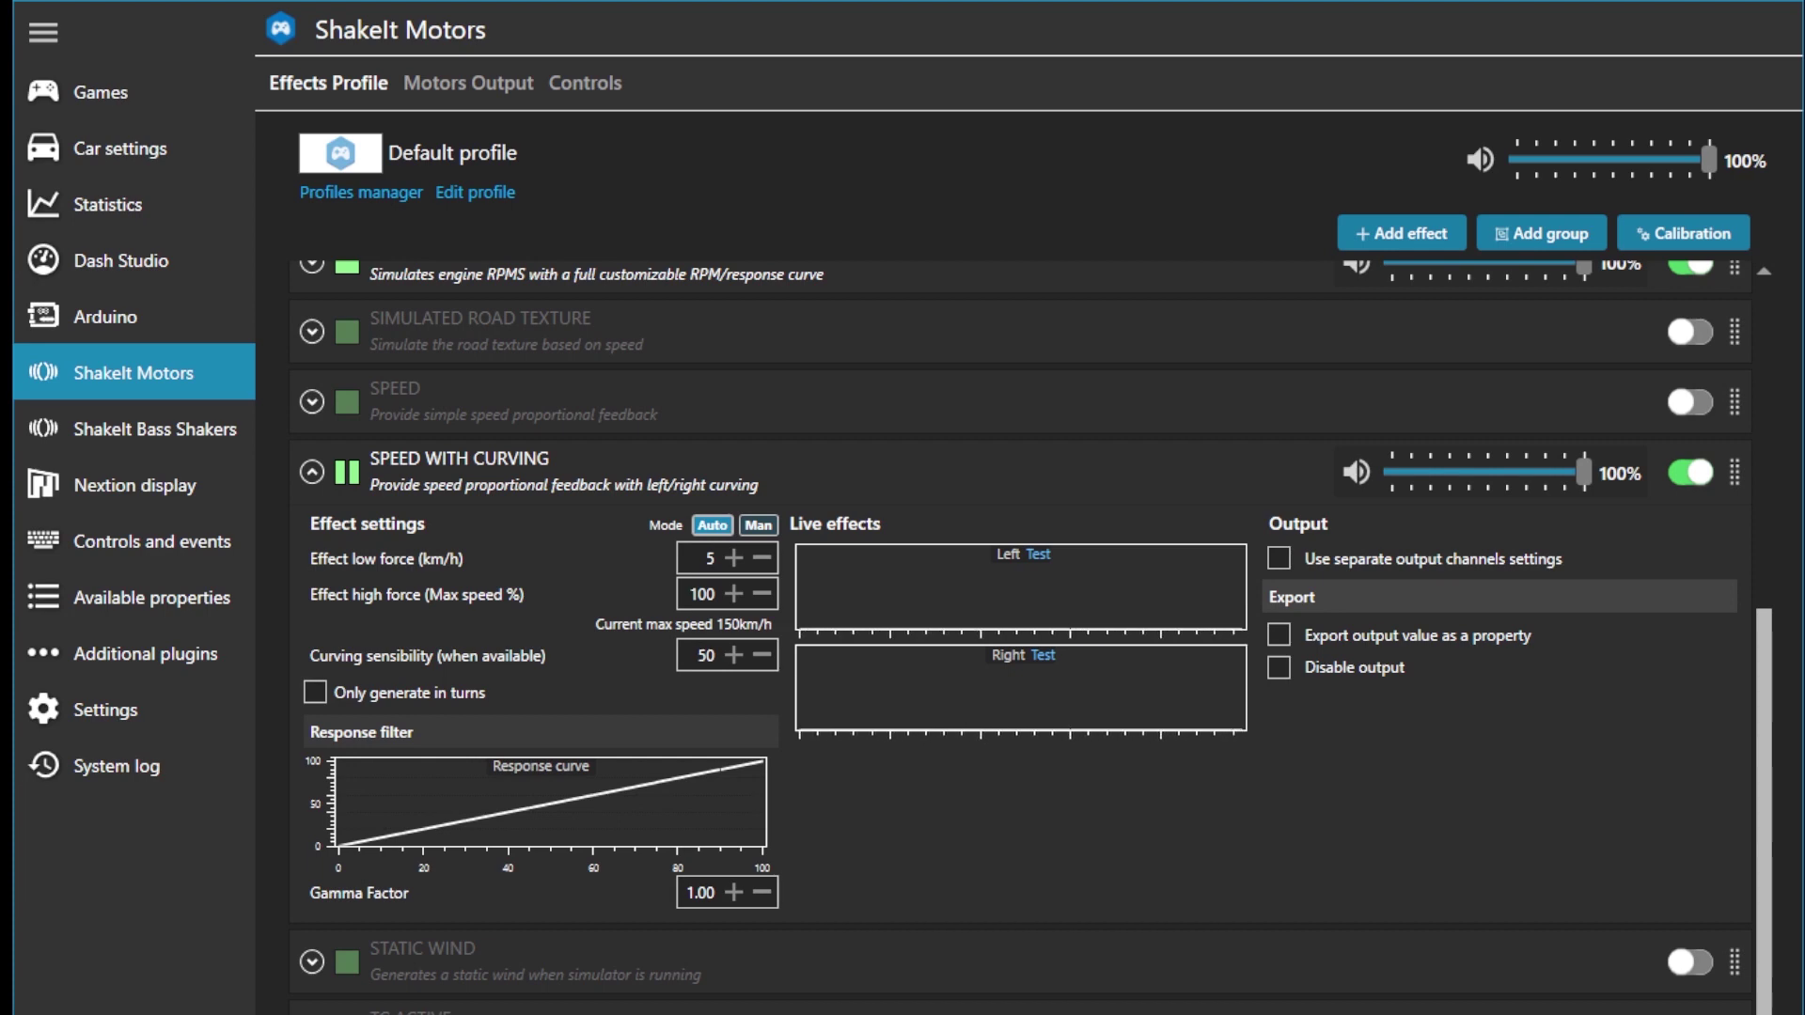
click(311, 471)
click(312, 567)
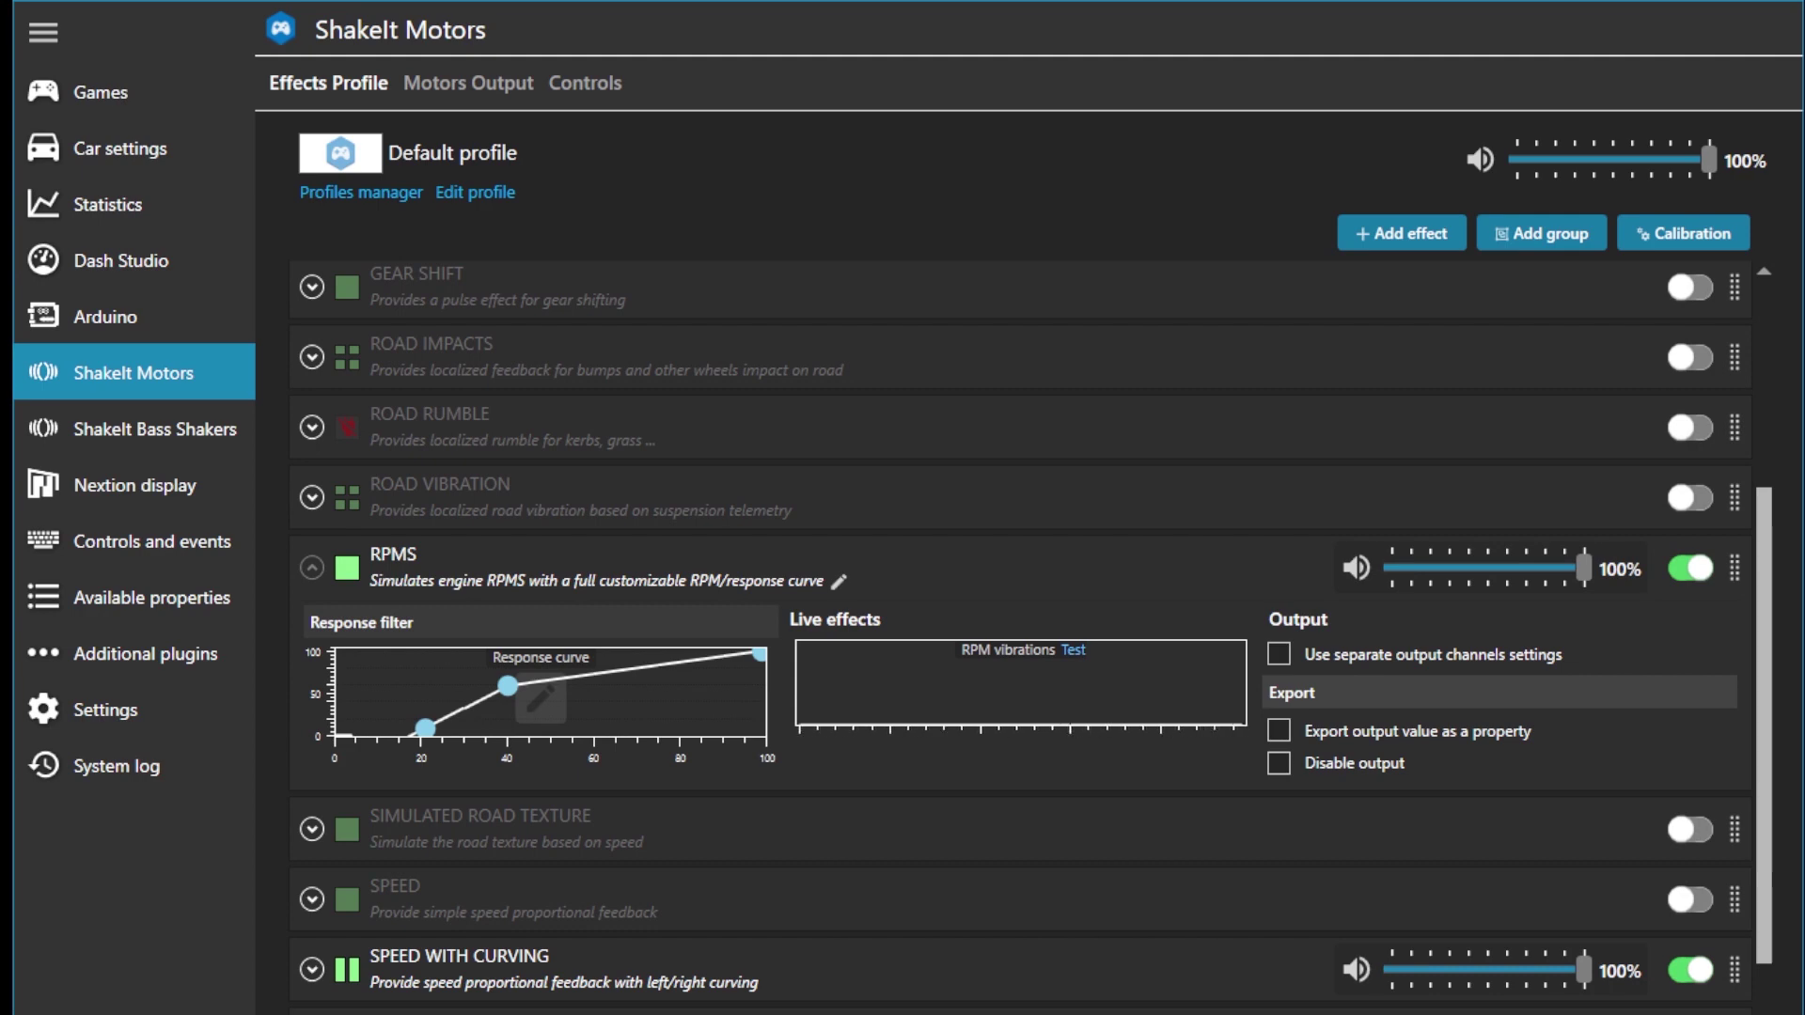
click(155, 428)
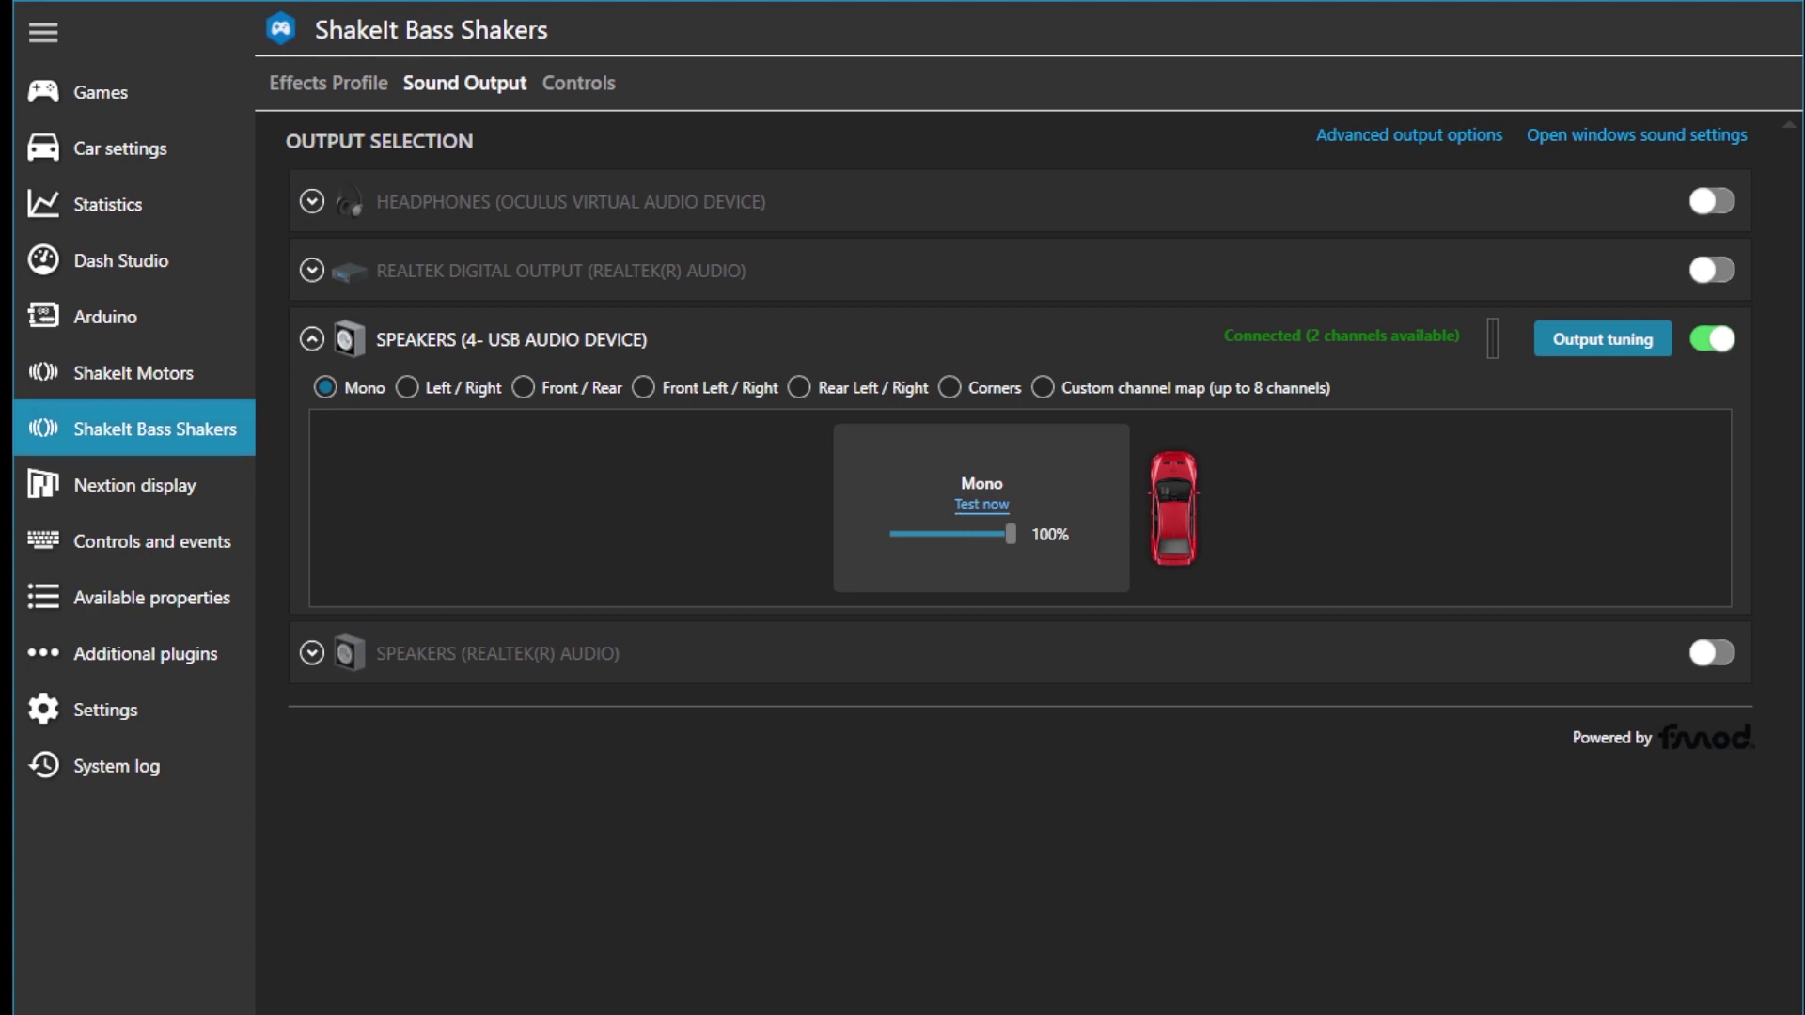
Step: Open the Bass Shakers effects profile and collapse the RPMS effect
click(329, 82)
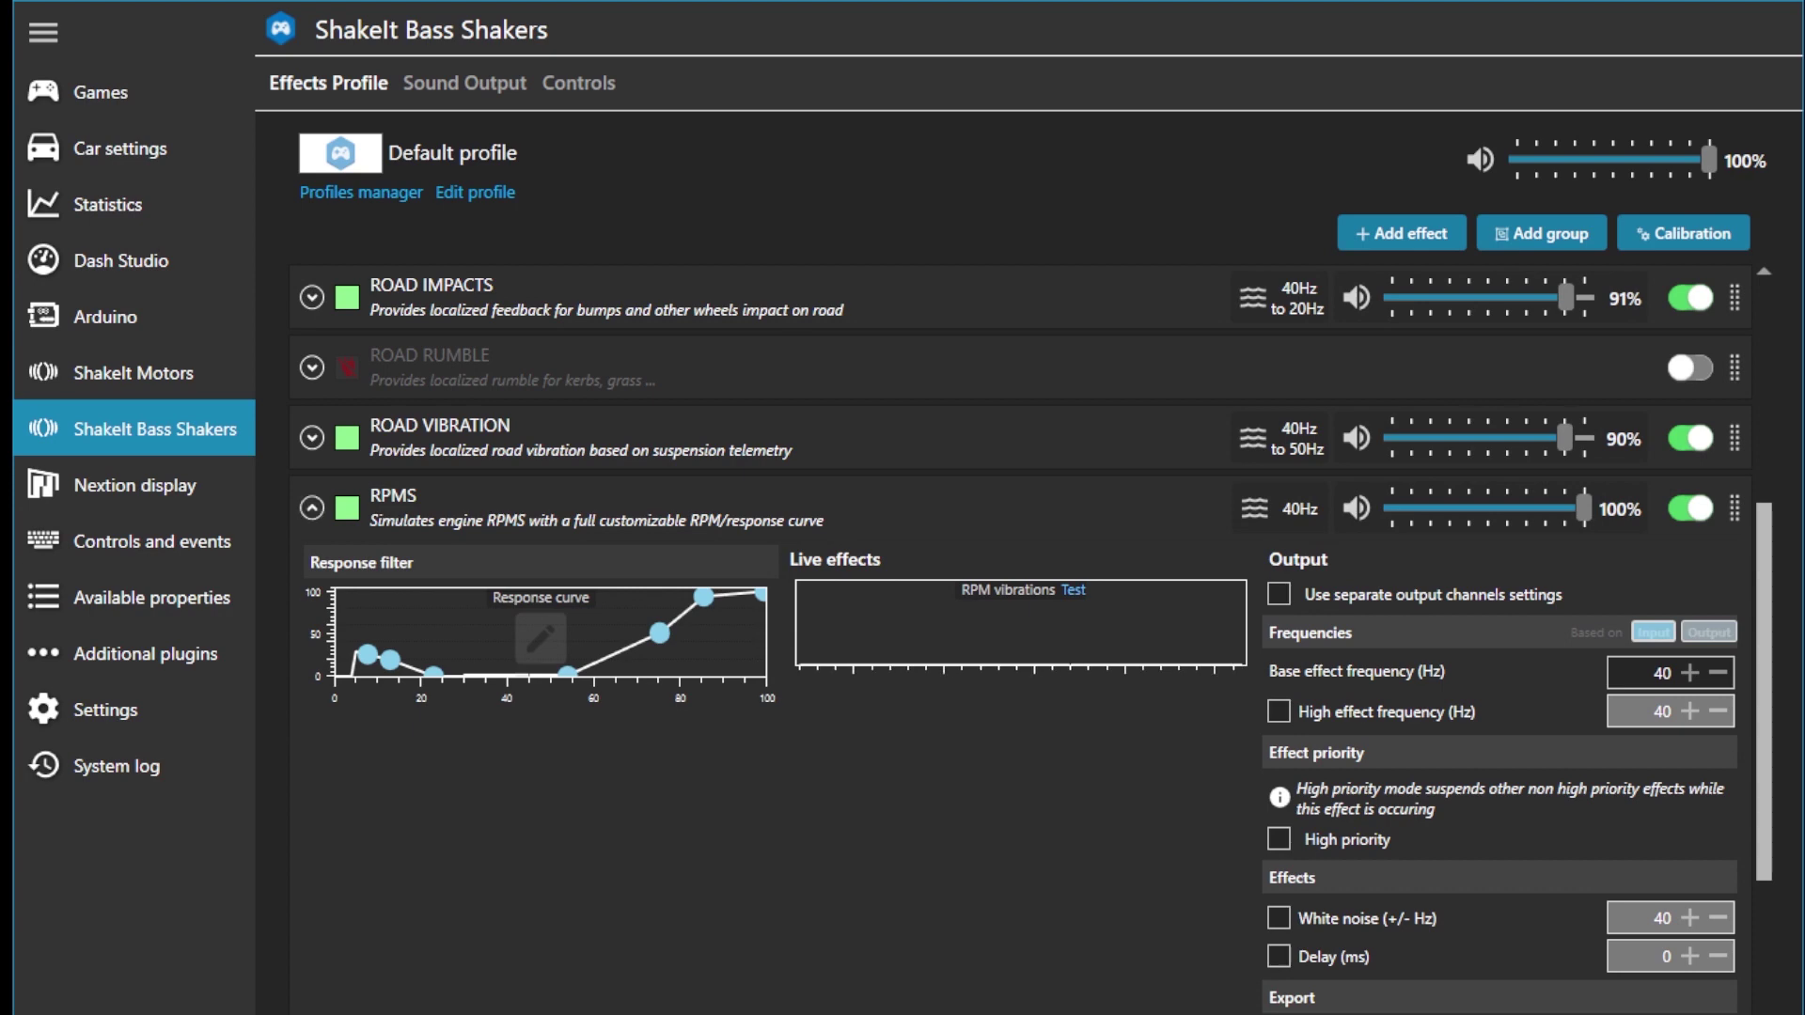
click(310, 509)
scroll(1021, 635, up, 5)
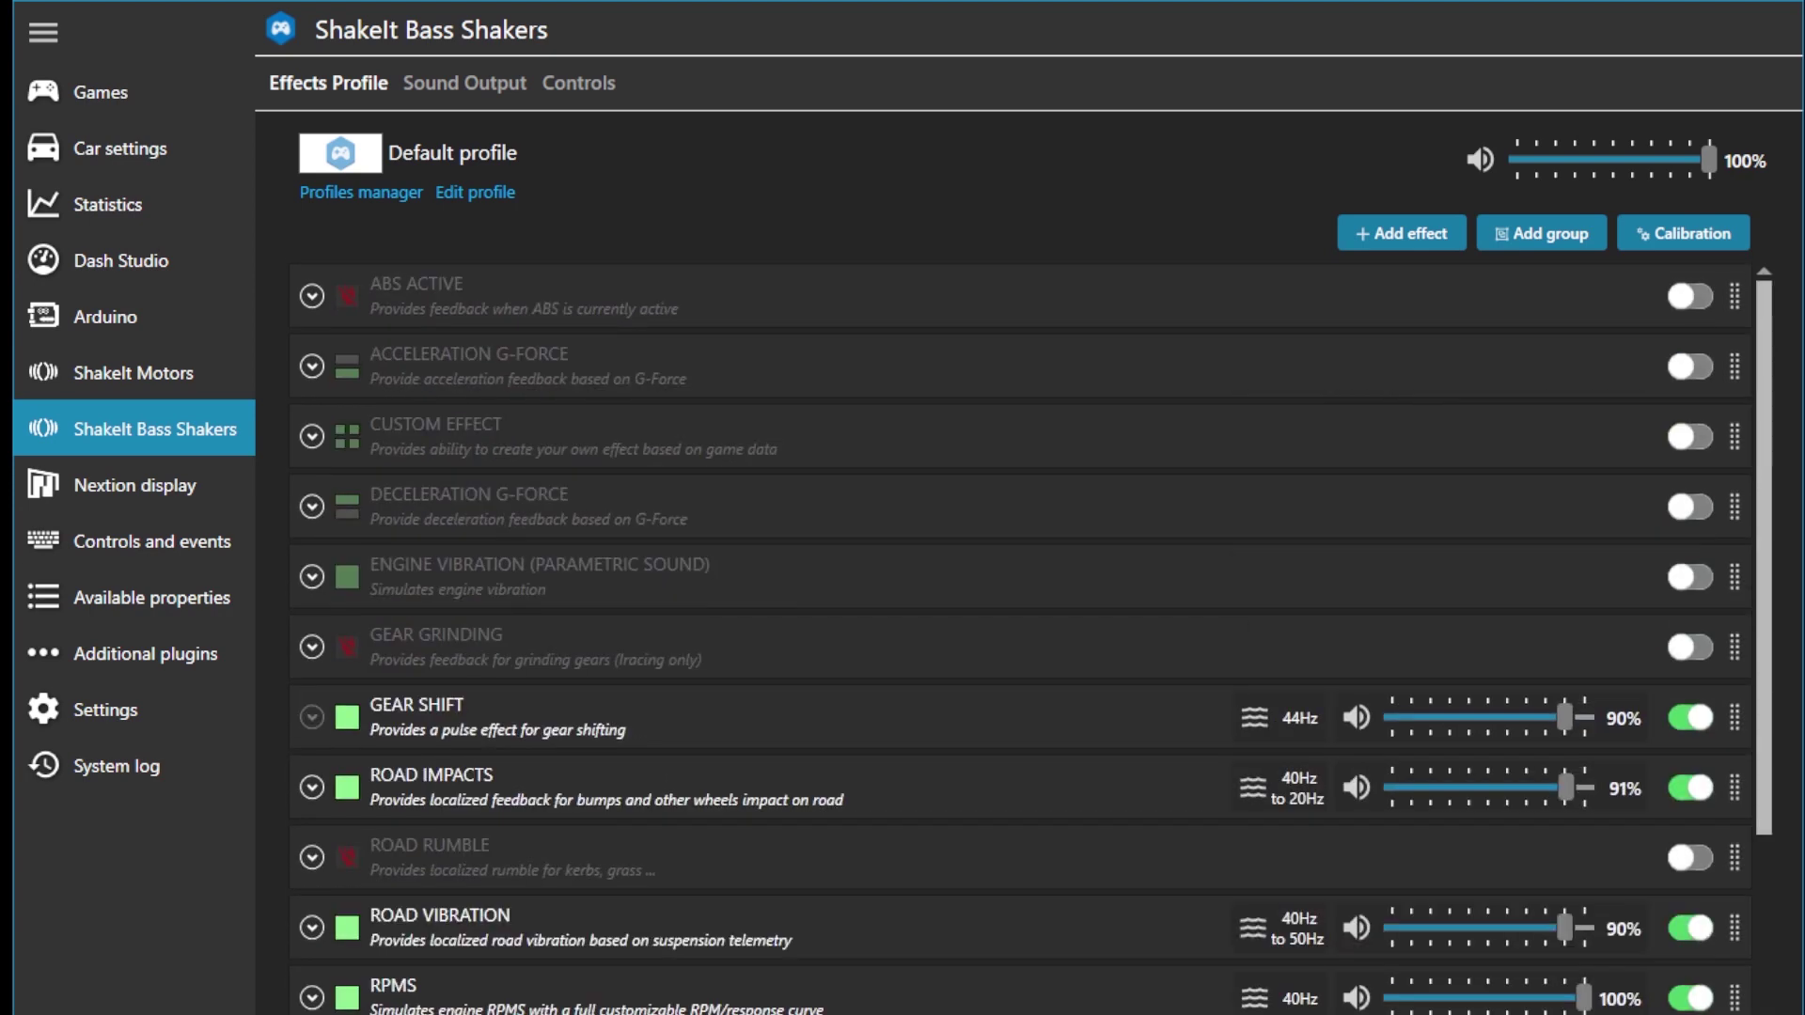